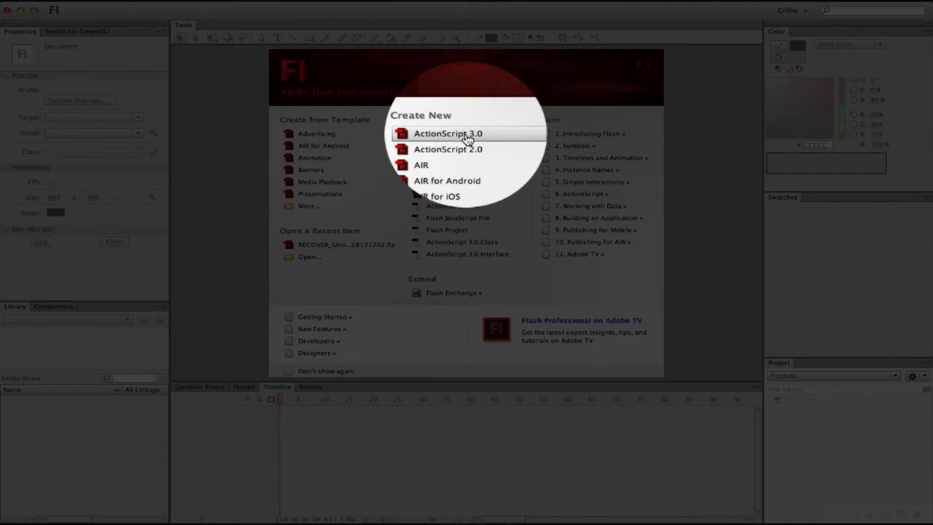
Create a new ActionScript 3.0 document.
left_click(467, 138)
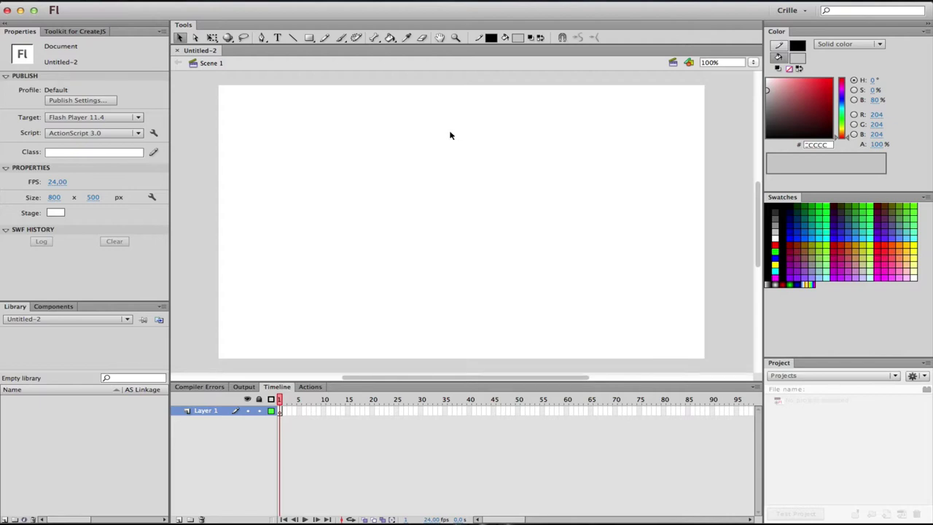
Review the file name, location and format options for saving the new document.
left_click(3, 0)
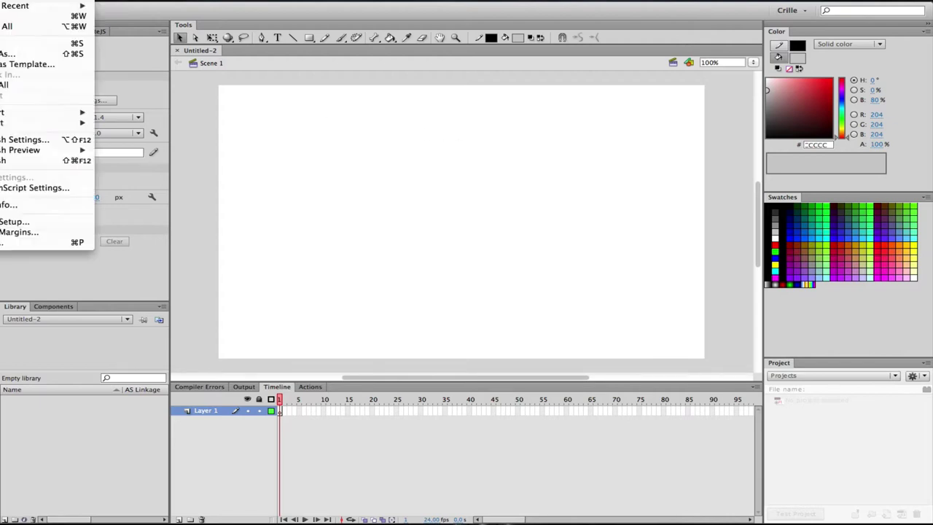
left_click(32, 58)
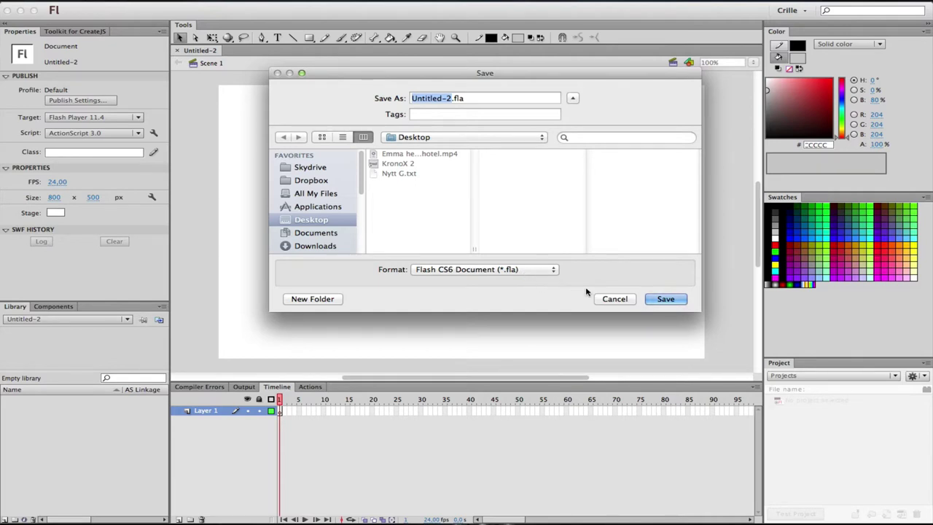
left_click(615, 299)
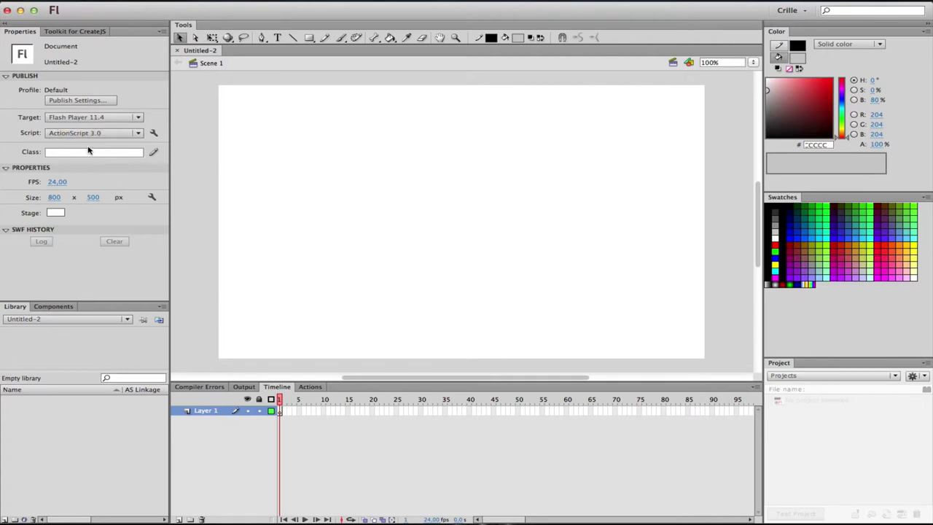
Review the available target players and ActionScript versions in the document's publish properties.
left_click(140, 118)
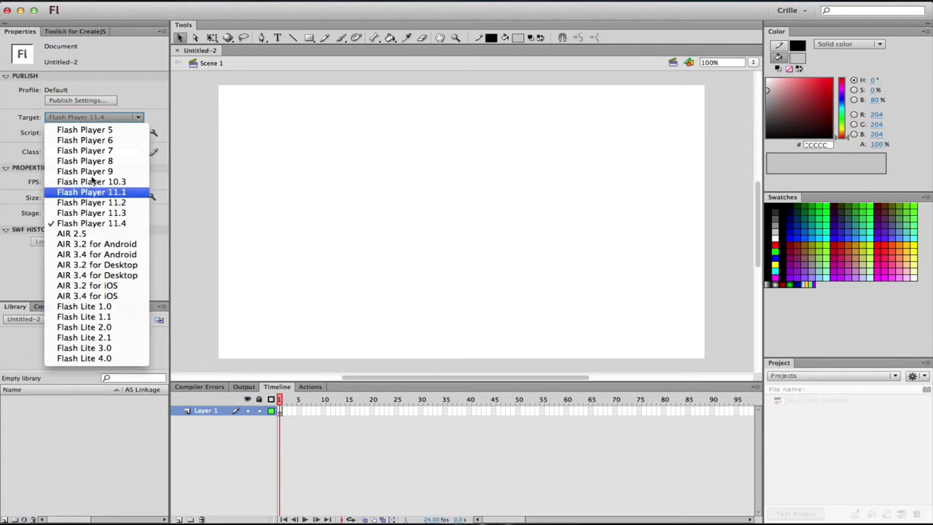
left_click(166, 94)
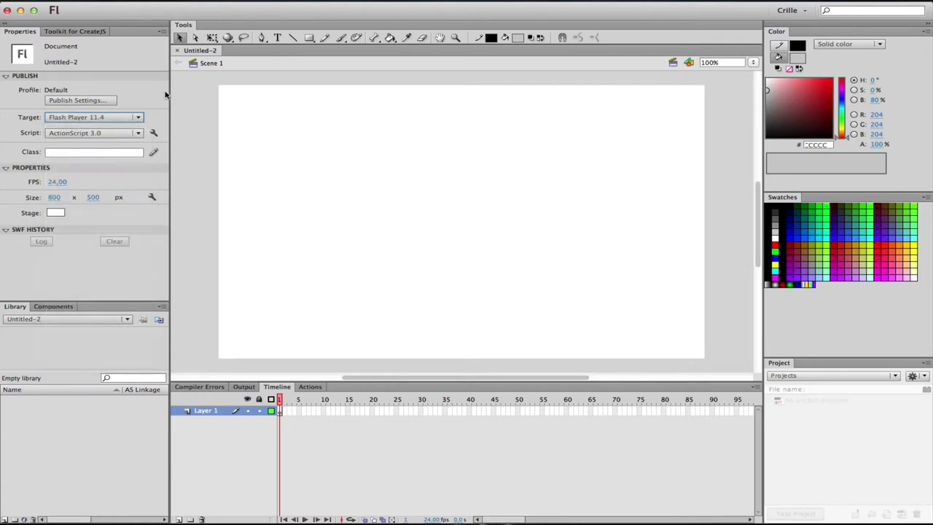
left_click(124, 136)
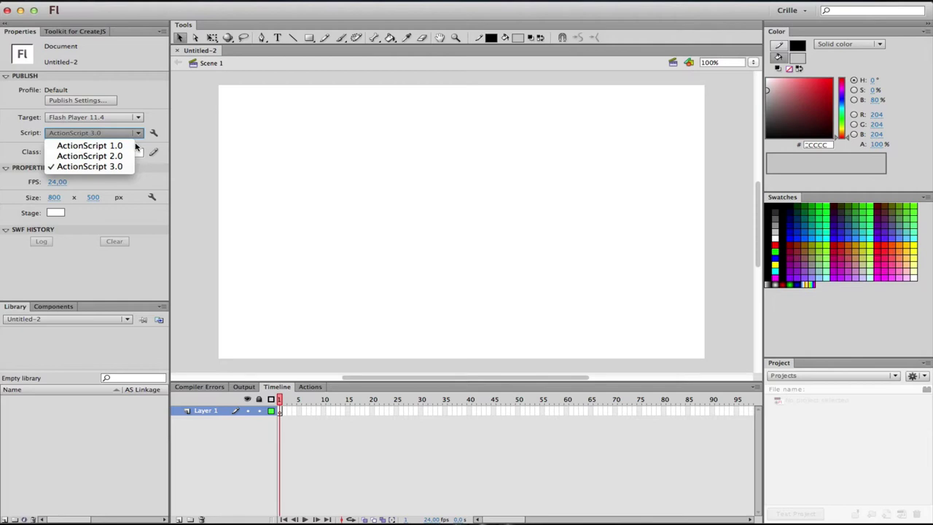
left_click(153, 110)
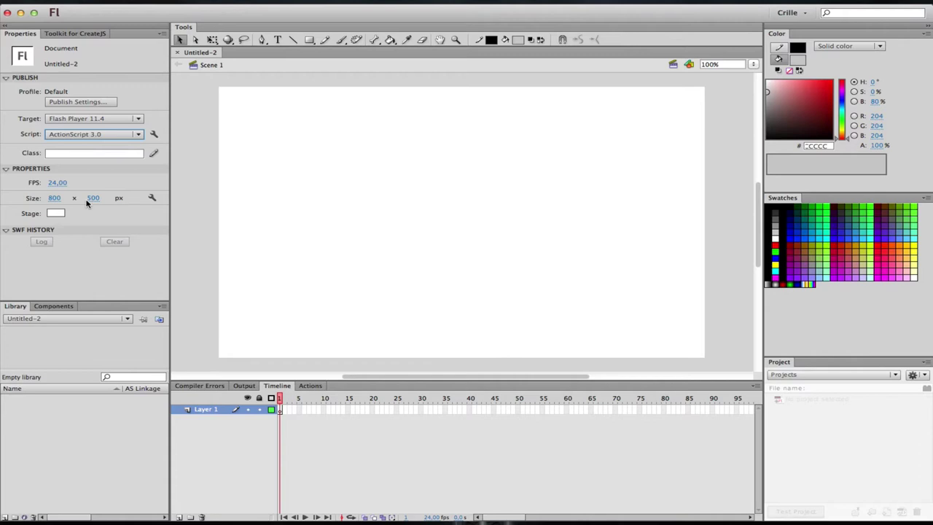
Lower the document's frame rate to 12 fps, marking frames 24 and 12 on Layer 1 to compare one second.
left_click(391, 409)
mouse_move(60, 184)
left_mouse_down()
mouse_move(37, 182)
mouse_move(57, 186)
left_mouse_up()
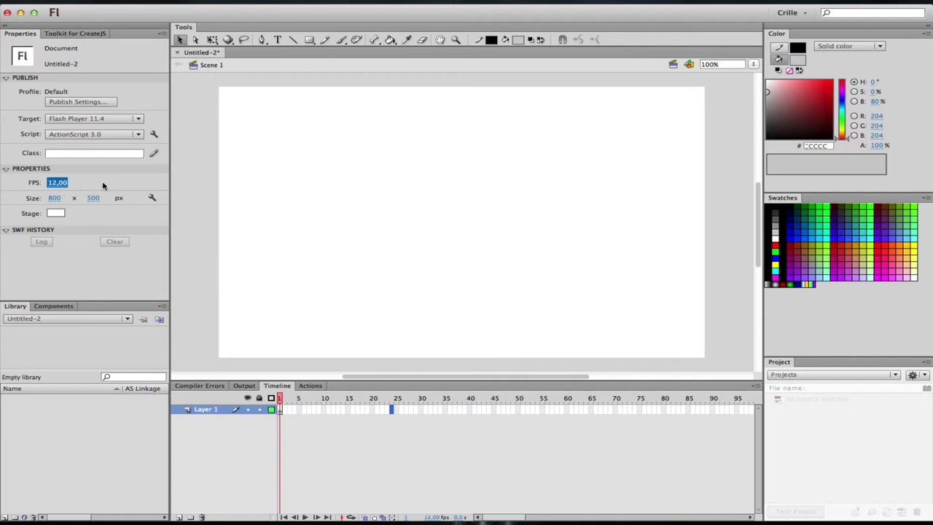
left_click(333, 410)
Raise the document's frame rate to 60 fps.
left_click_drag(63, 183, 91, 184)
left_click(93, 199)
key("Return")
Set the document's frame rate to 24 fps.
left_click(62, 184)
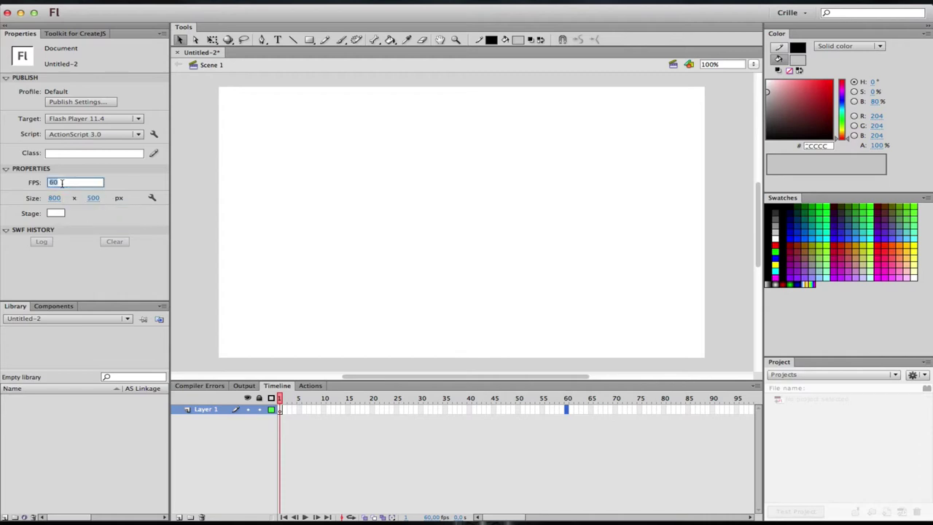
type("24")
key("Return")
Vary the frame rate freely and set it to 12 fps.
left_click_drag(72, 182, 86, 178)
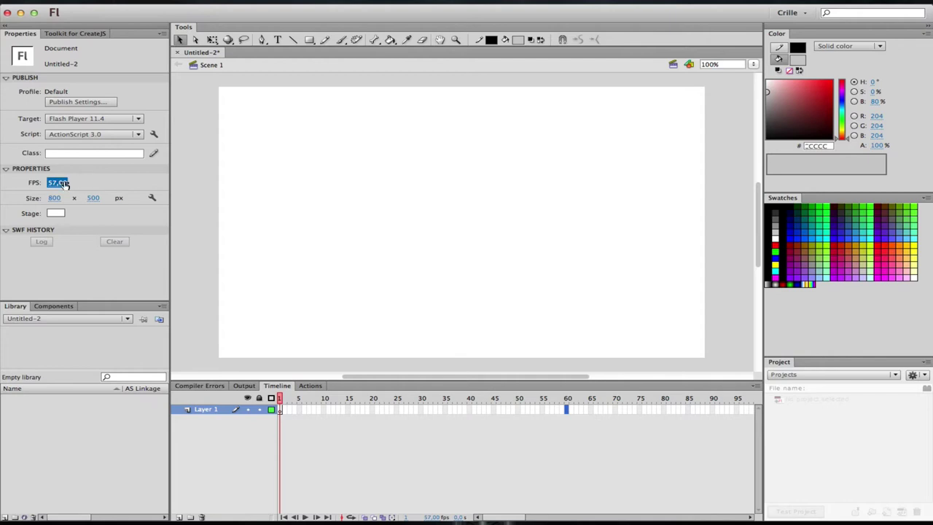
left_click(65, 183)
type("12")
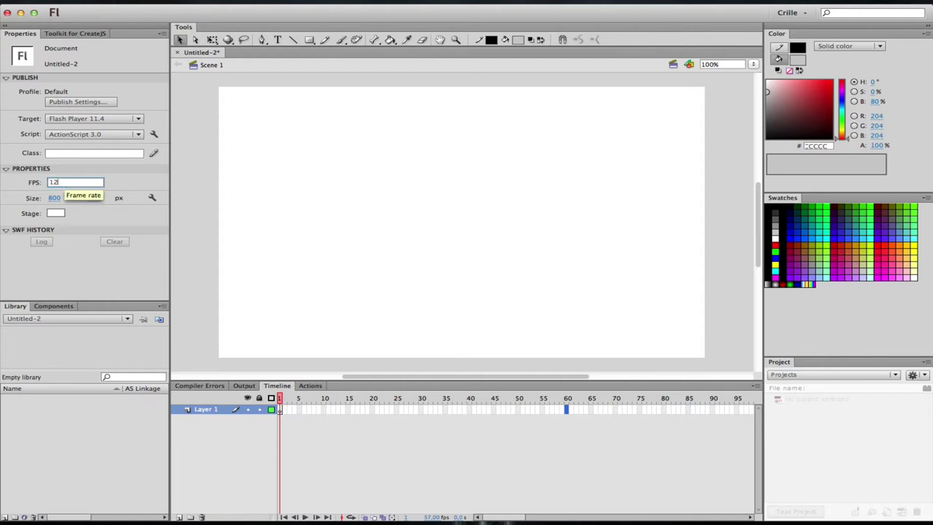
key("Return")
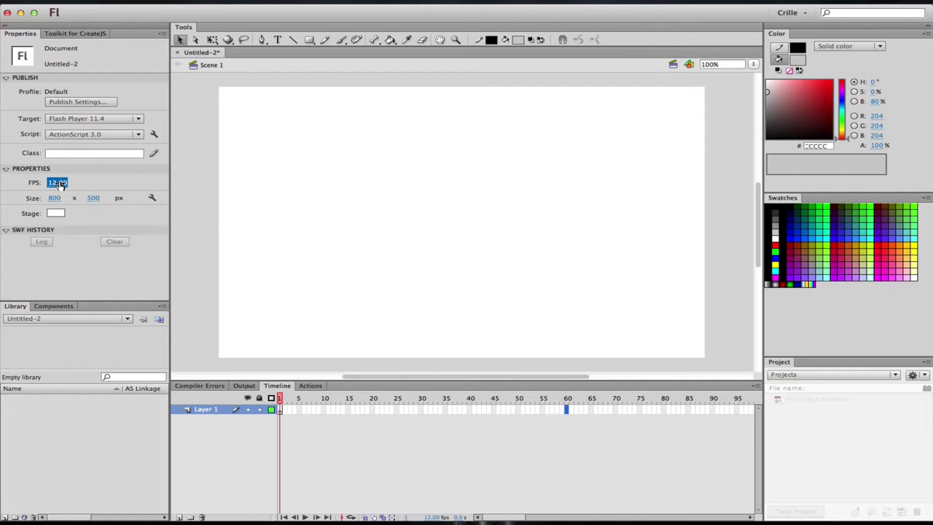
Re-enter 12 fps as the document's frame rate and set it back to 24 fps.
mouse_move(59, 185)
left_mouse_down()
mouse_move(29, 182)
mouse_move(76, 186)
mouse_move(44, 188)
mouse_move(65, 188)
mouse_move(54, 187)
left_mouse_up()
left_click(55, 183)
type("12")
key("Return")
left_click(60, 182)
type("24")
key("Return")
Try bright green and medium gray as the stage background color and set it back to white.
left_click(56, 213)
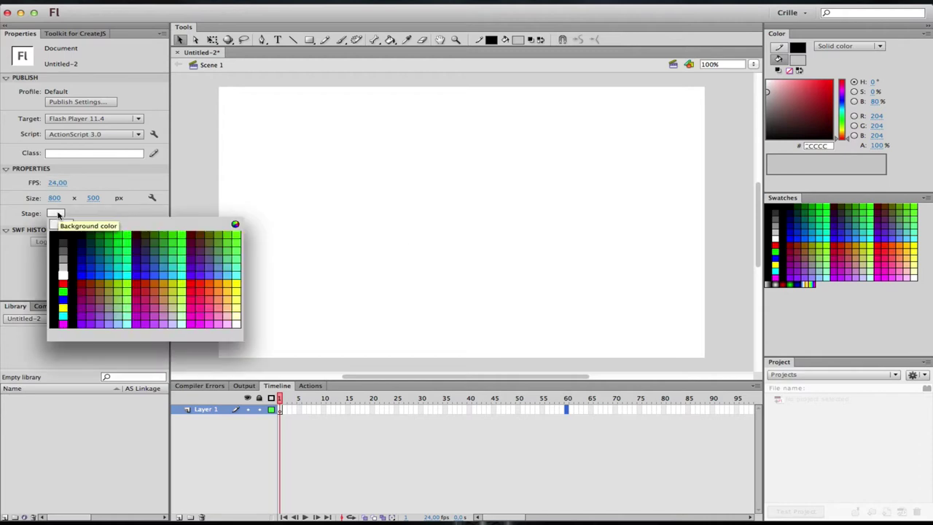
left_click(124, 240)
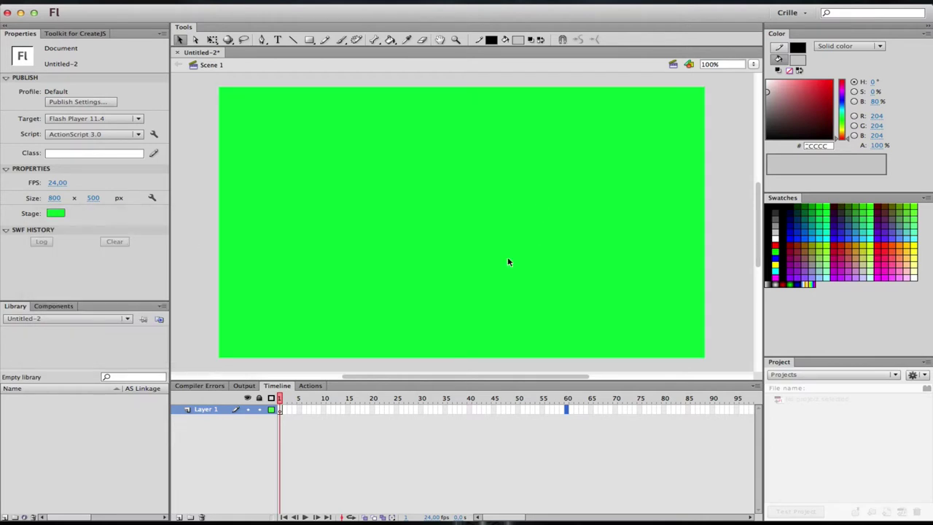
left_click(56, 213)
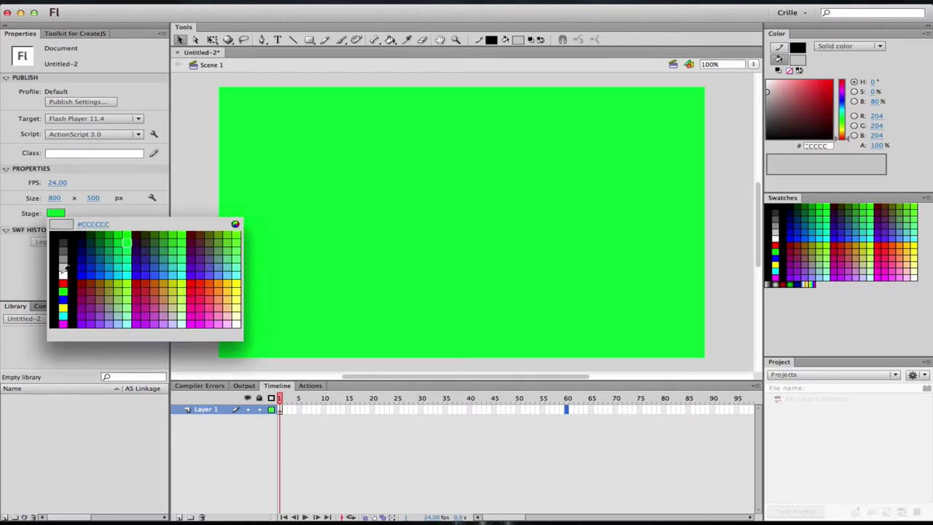
left_click(65, 257)
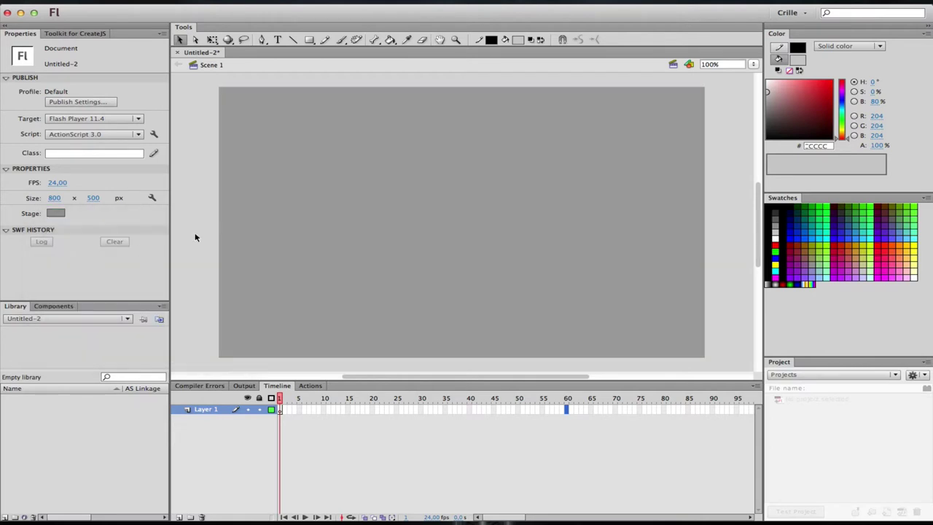
left_click(58, 214)
left_click(65, 274)
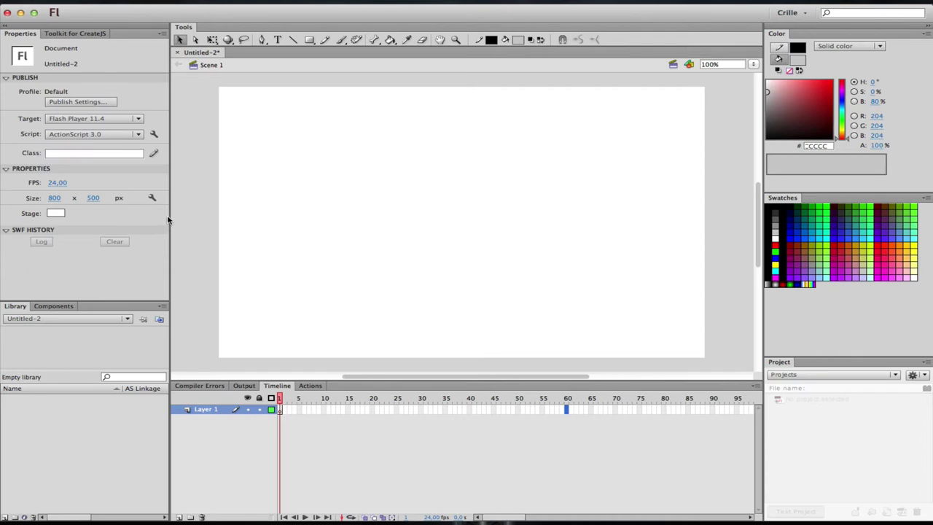
Switch the stage background to a lighter green and restore white.
left_click(56, 214)
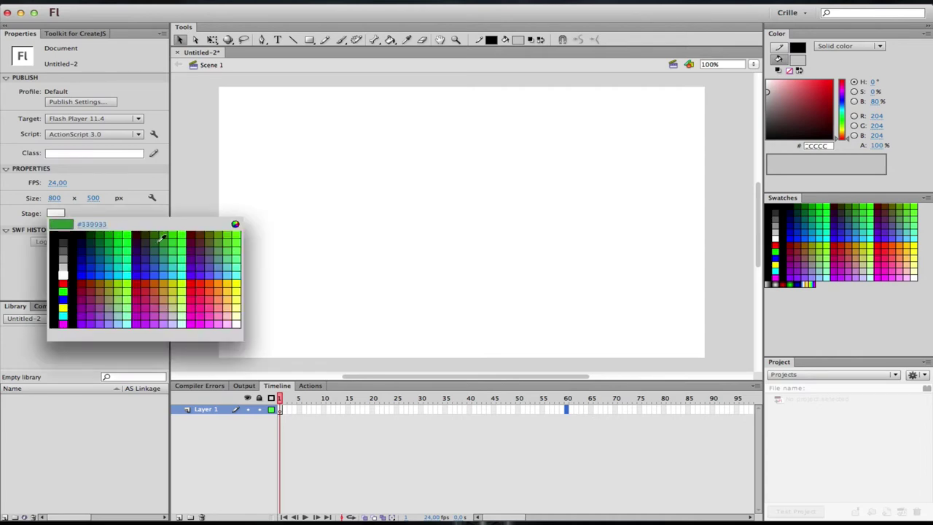
left_click(186, 240)
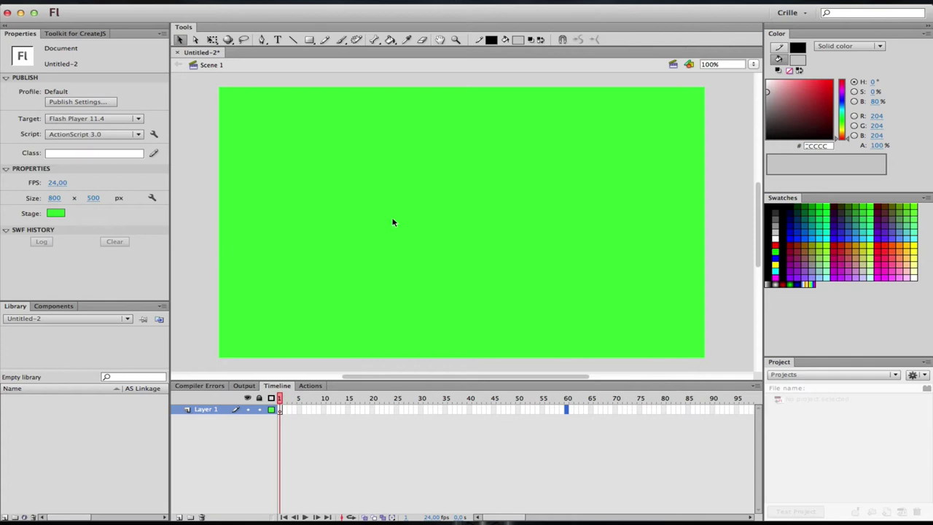
left_click(58, 215)
left_click(64, 276)
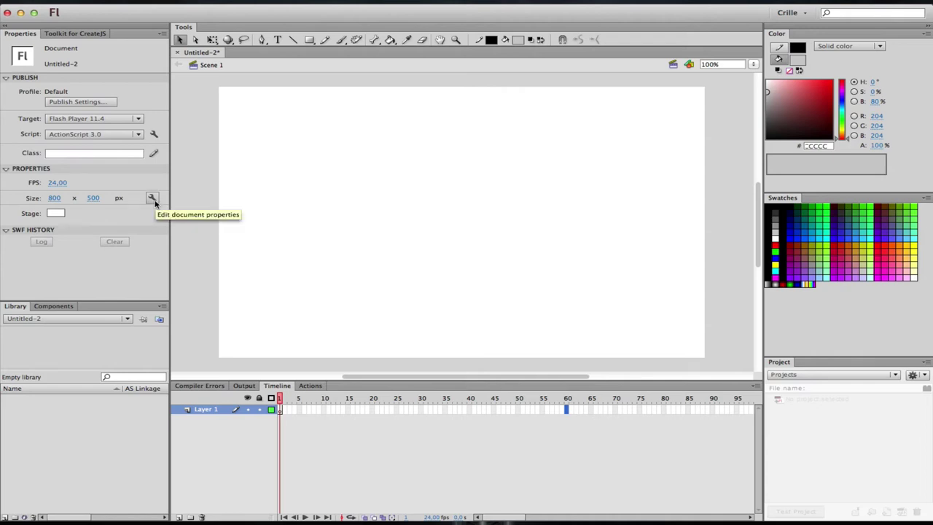
Set the document dimensions to 300 px wide by 900 px high in Document Settings.
left_click(153, 198)
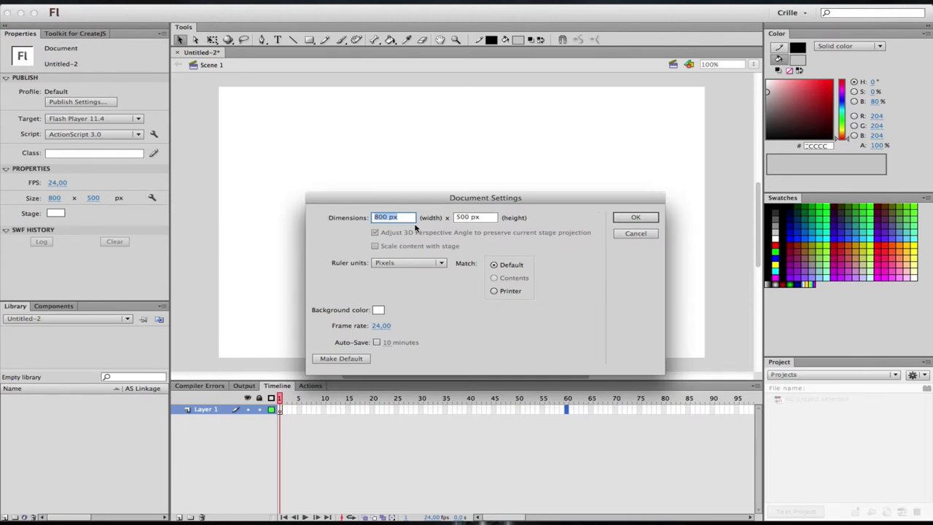
type("300")
key("Tab")
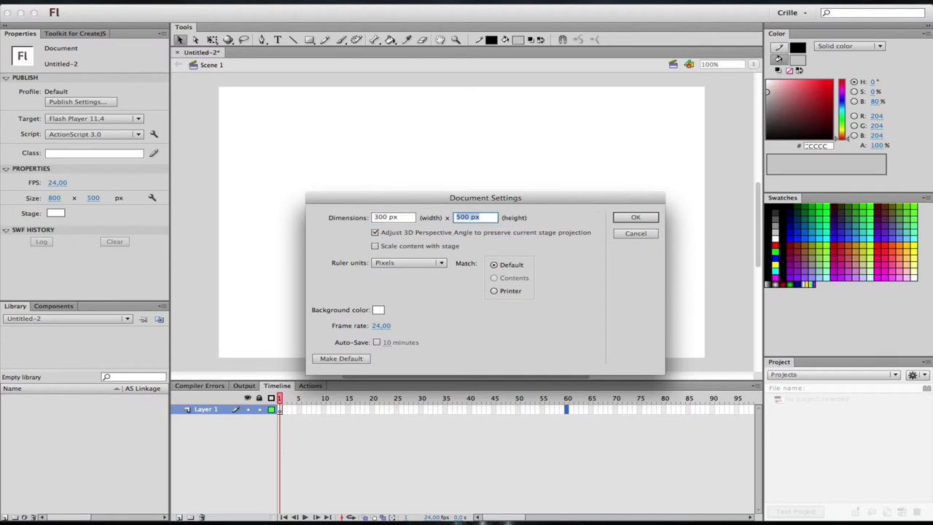
type("900")
Enable auto-save every 10 minutes and choose a light pink background color for the document.
left_click(376, 343)
left_click(378, 310)
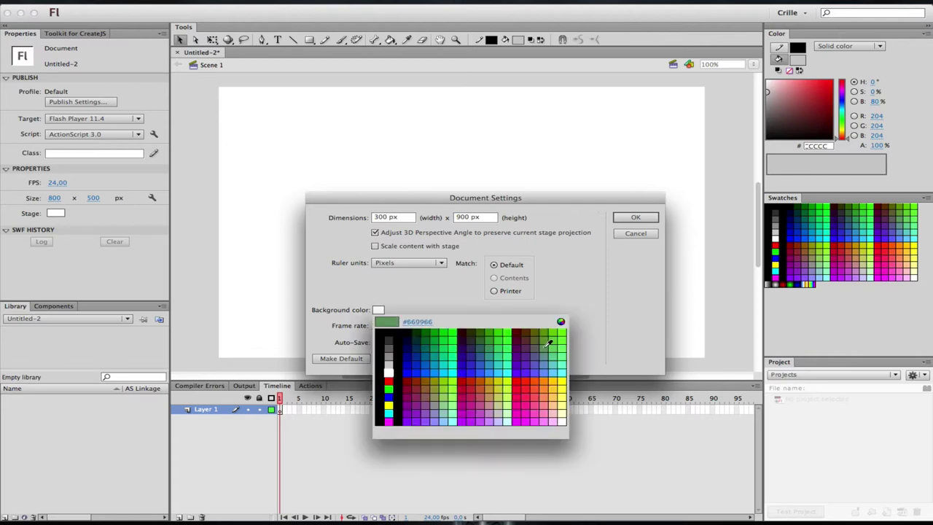
left_click(550, 416)
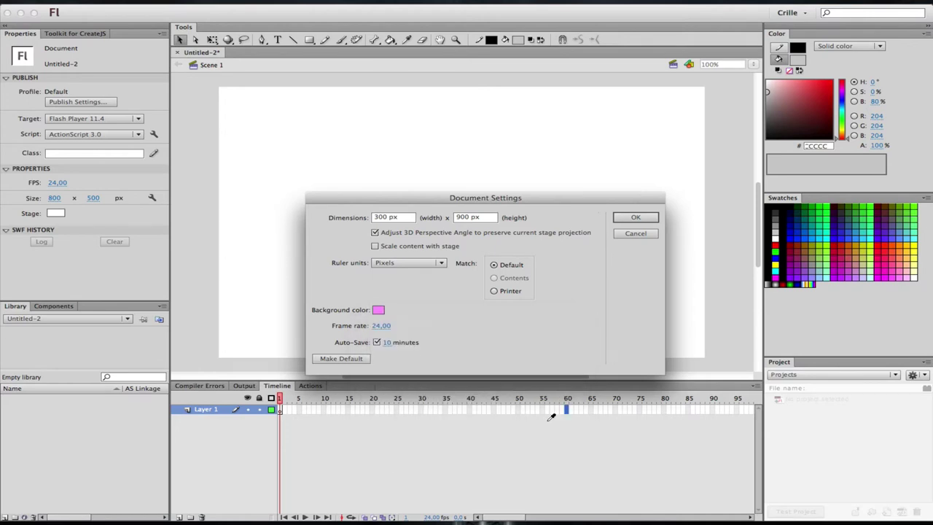
Set the frame rate to 38 fps and apply the document settings as the default for new documents.
left_click(388, 326)
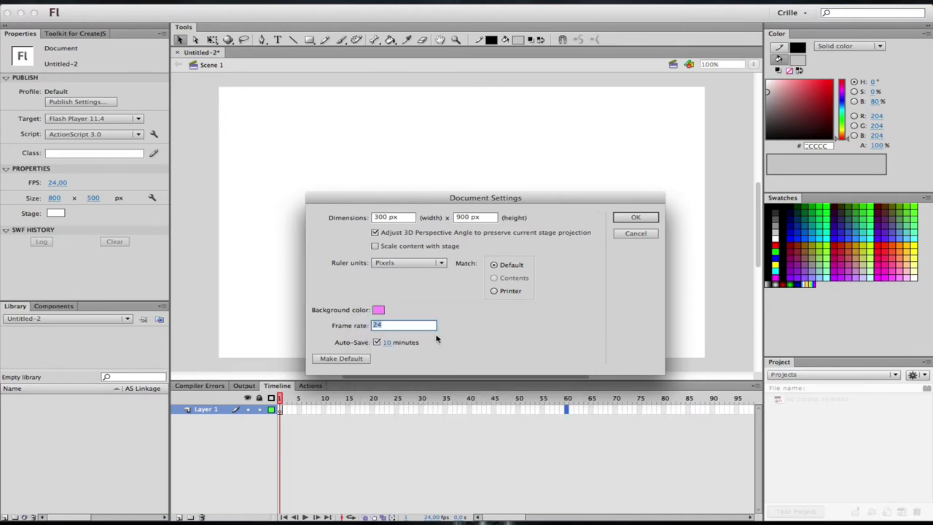
type("38")
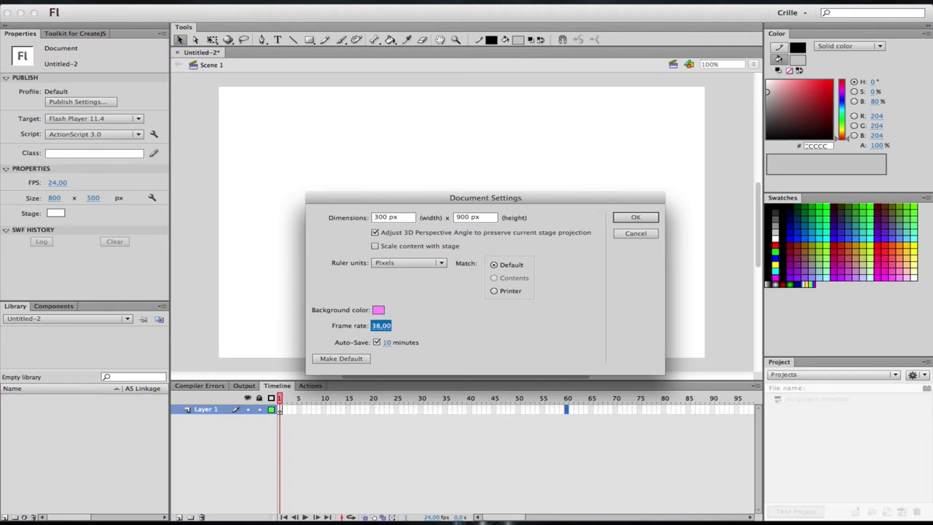
left_click(339, 359)
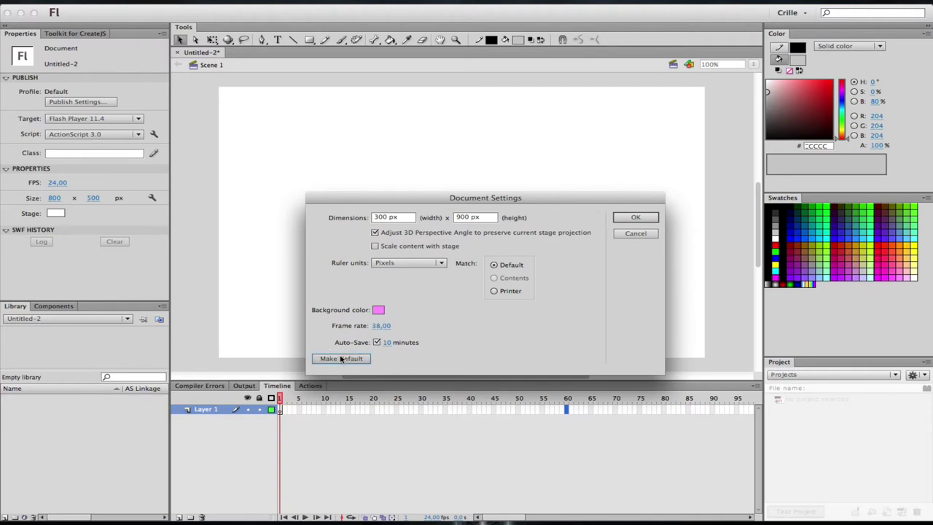
left_click(635, 219)
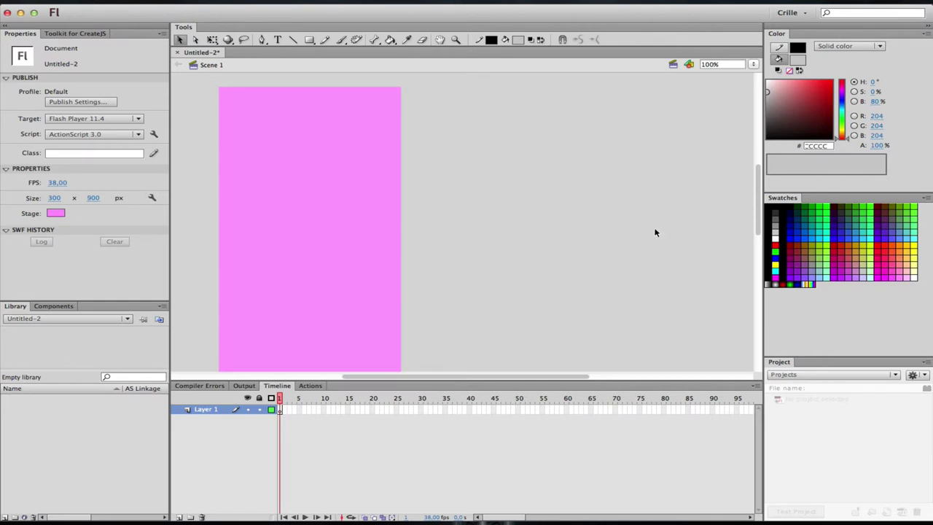
Close the current document without saving and create a new ActionScript 3.0 document.
left_click(177, 53)
left_click(449, 114)
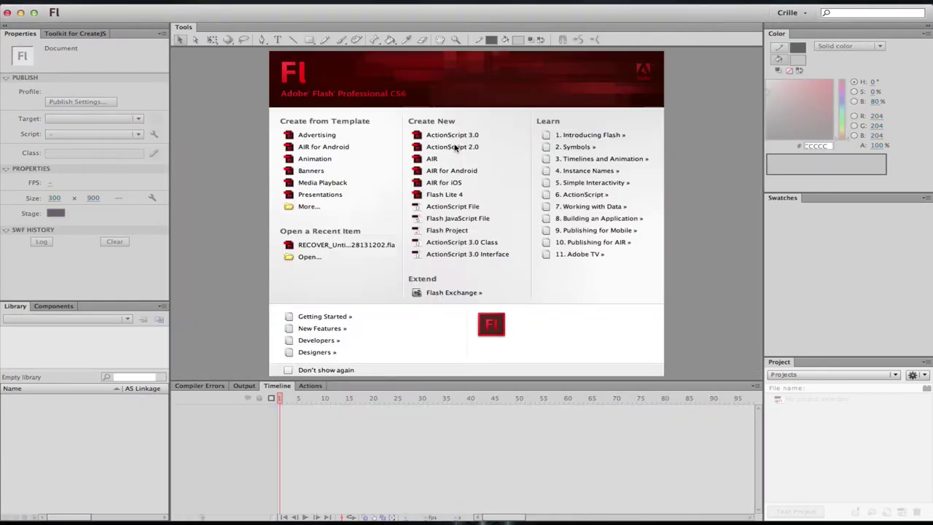
left_click(472, 136)
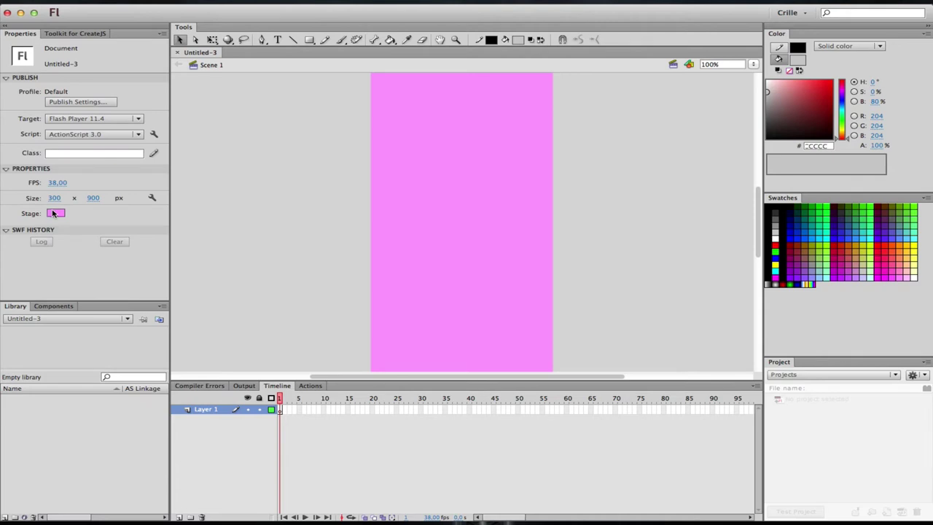
Set the new document's dimensions to 800 px wide by 500 px high in Document Settings.
left_click(153, 199)
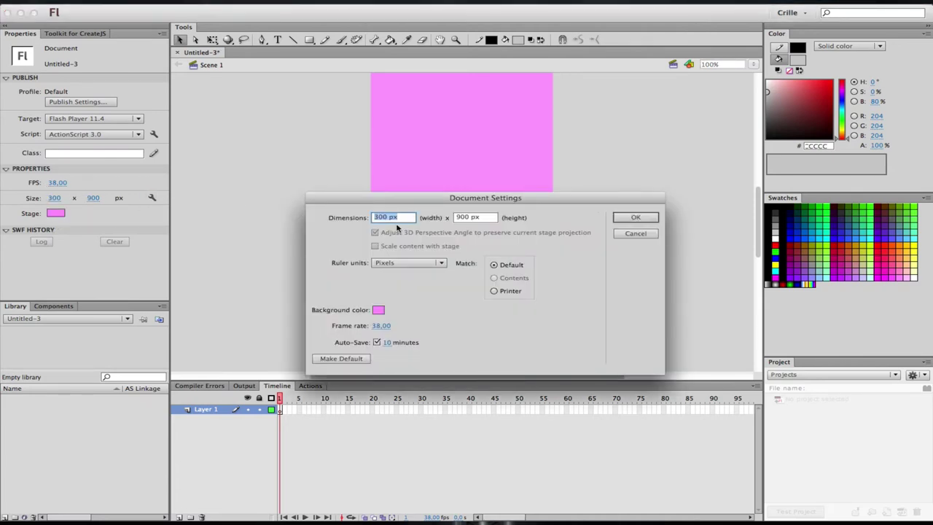
type("800")
key("Tab")
type("500")
key("Tab")
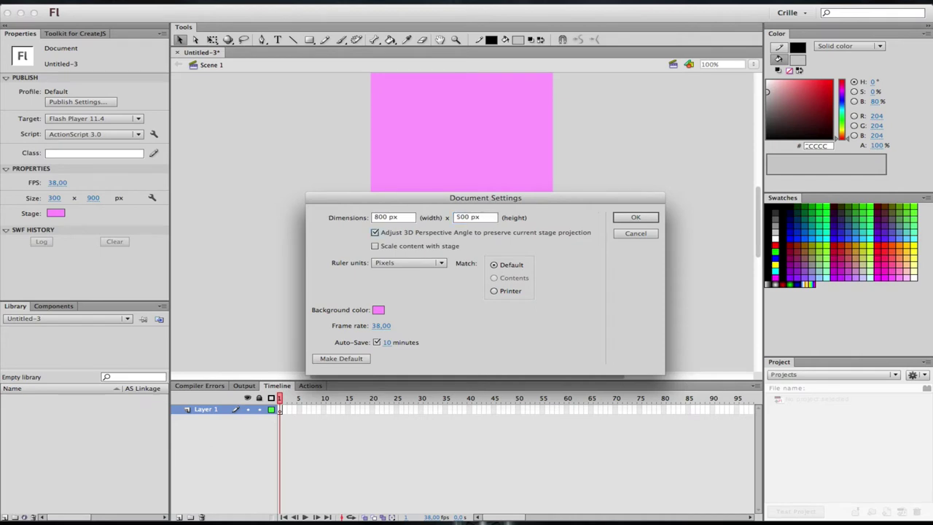
Set a 24 fps frame rate and white background, and apply the document settings as the default for new documents.
type("24")
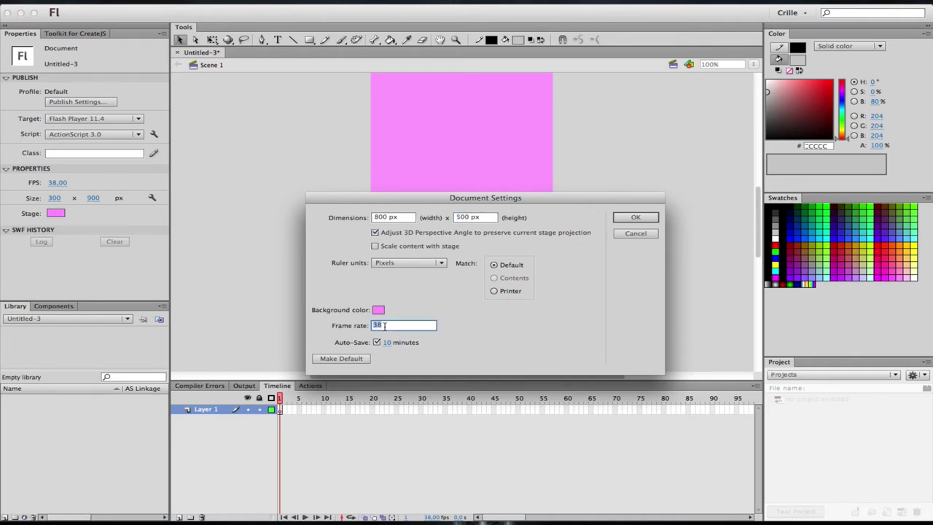
key("Tab")
left_click(378, 314)
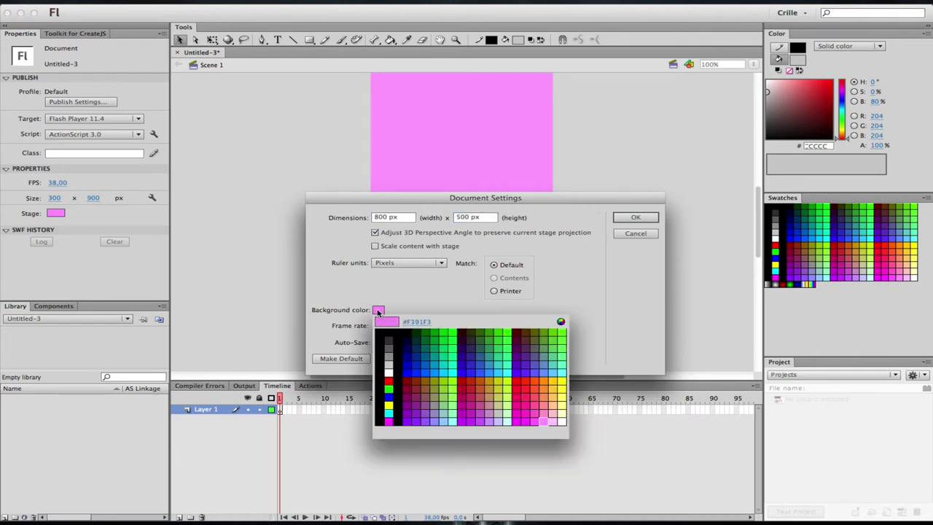
left_click(393, 377)
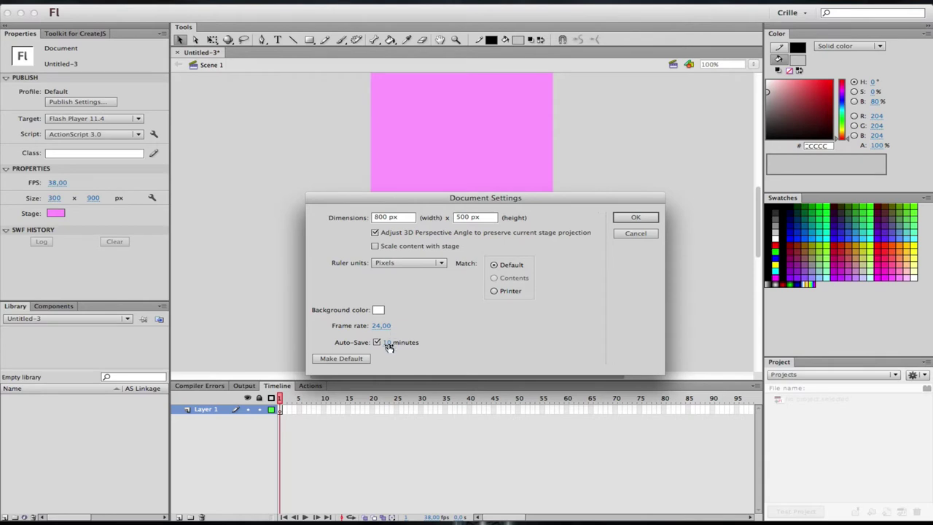
left_click(355, 359)
left_click(644, 217)
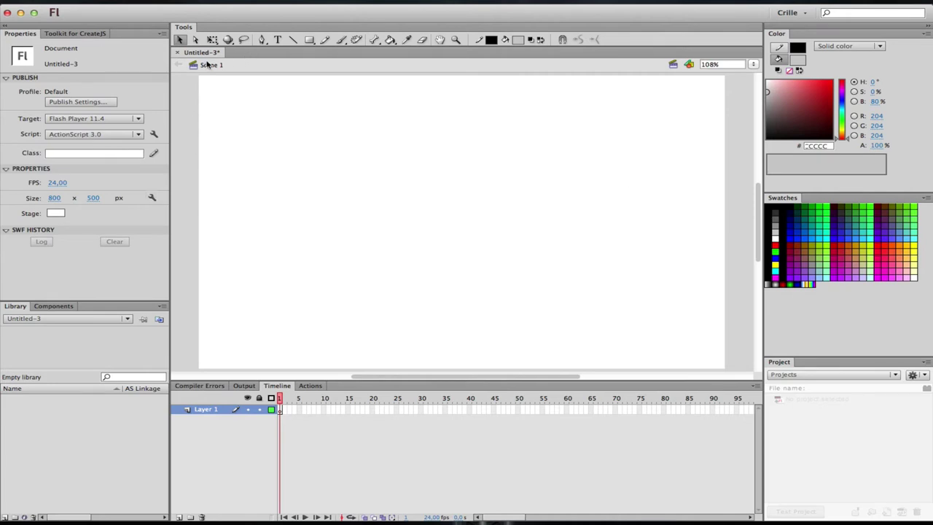
Close the current document without saving and create a new ActionScript 2.0 document.
left_click(179, 54)
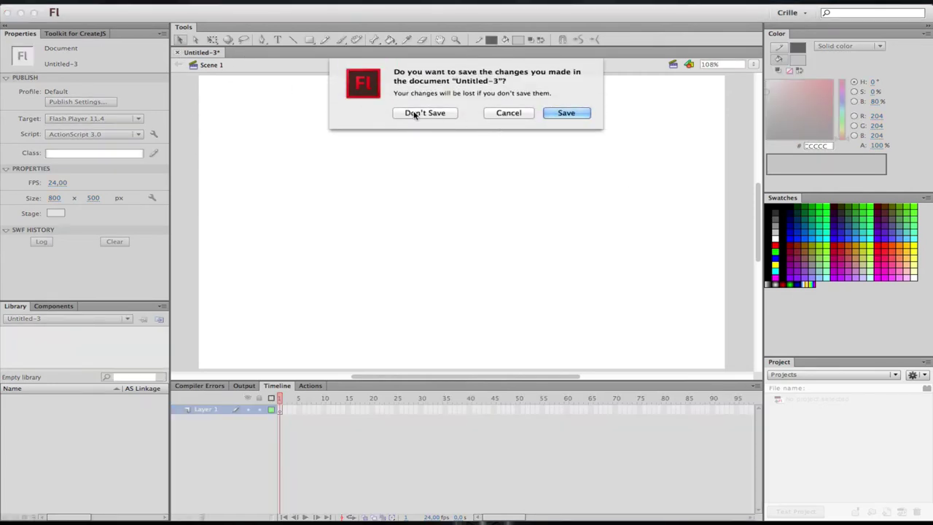
left_click(414, 113)
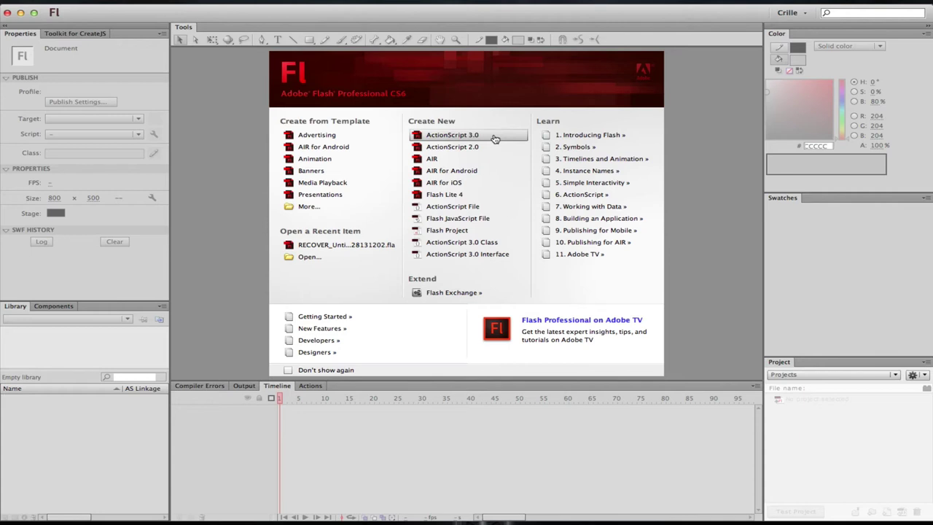
left_click(453, 148)
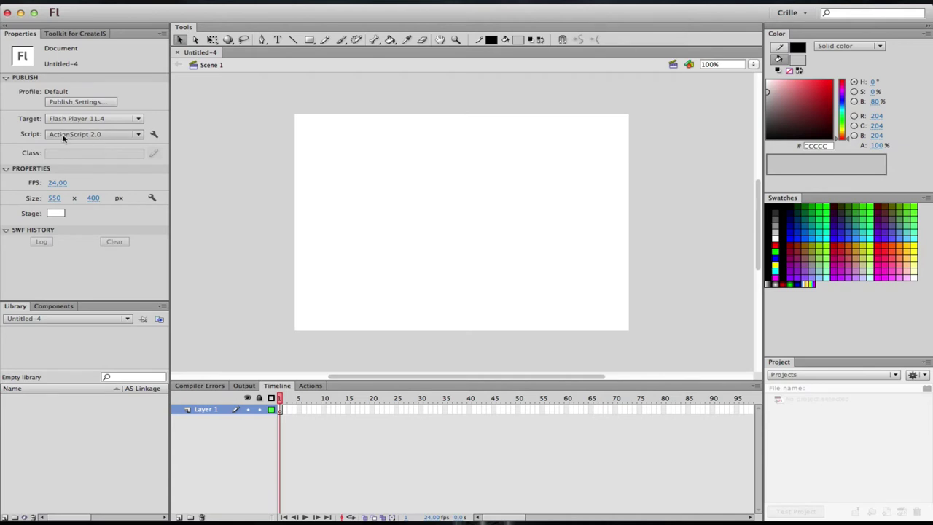
Switch the new document's script version to ActionScript 3.0.
left_click(137, 135)
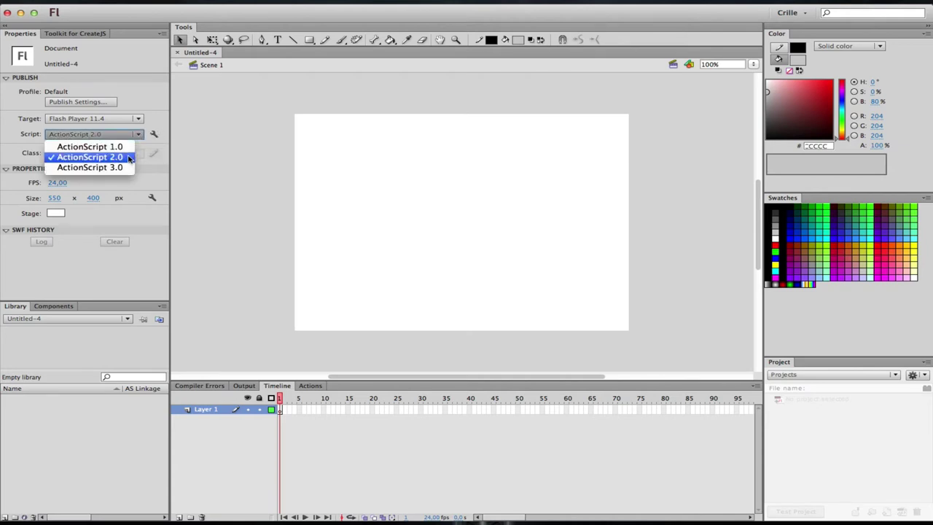
left_click(170, 112)
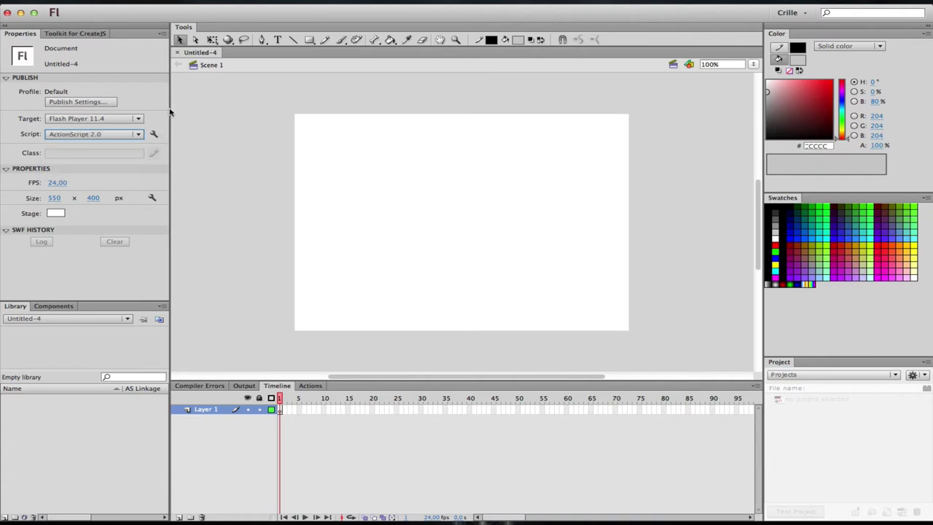
left_click(123, 136)
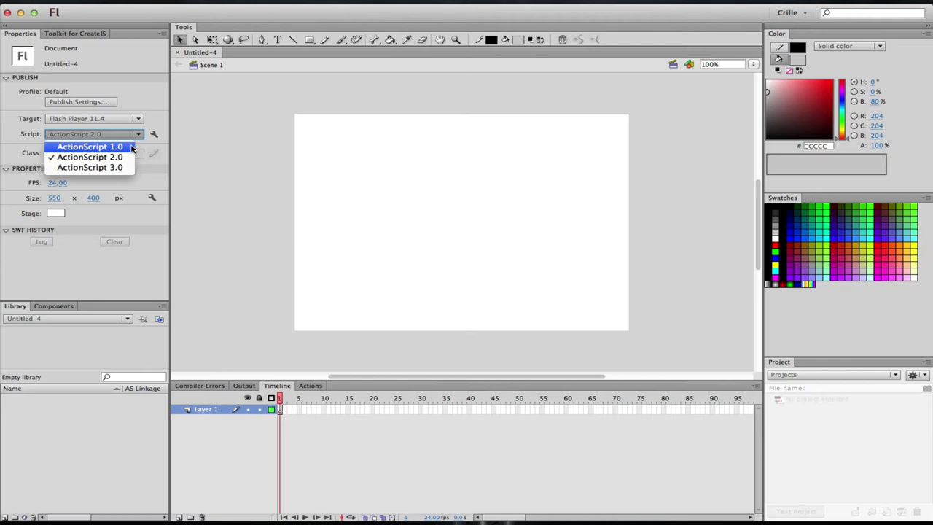
left_click(120, 169)
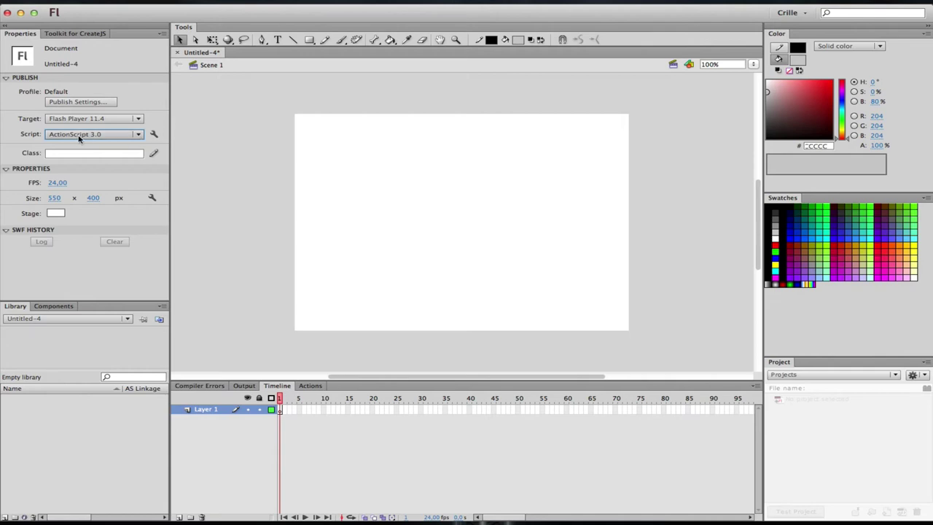
left_click(136, 118)
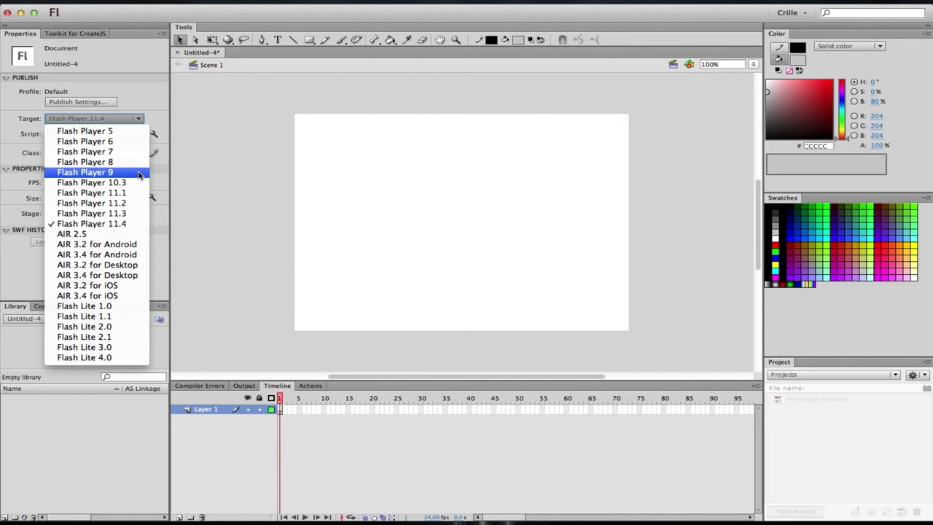
left_click(164, 86)
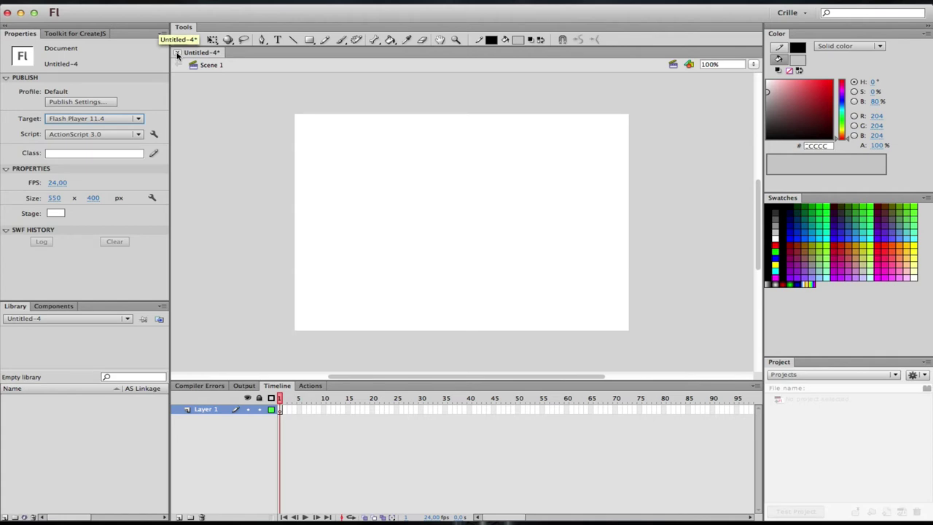
left_click(136, 122)
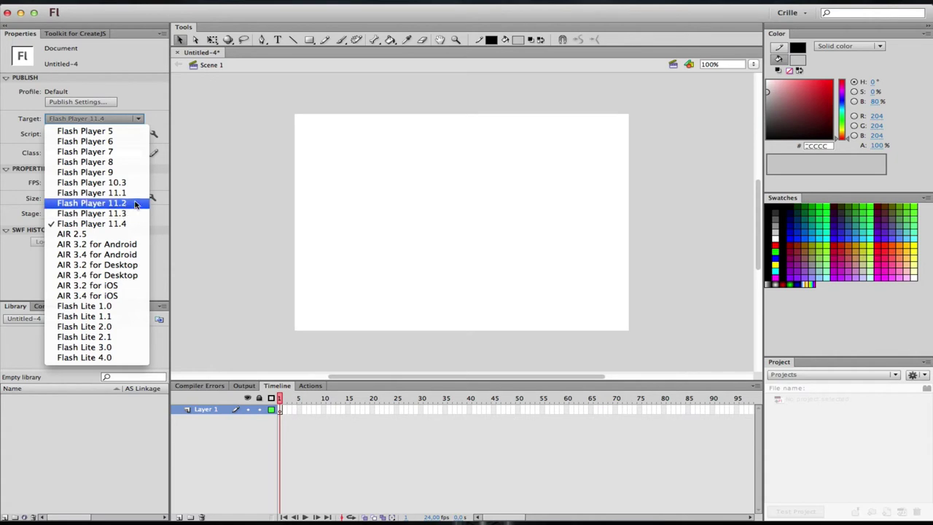
left_click(161, 92)
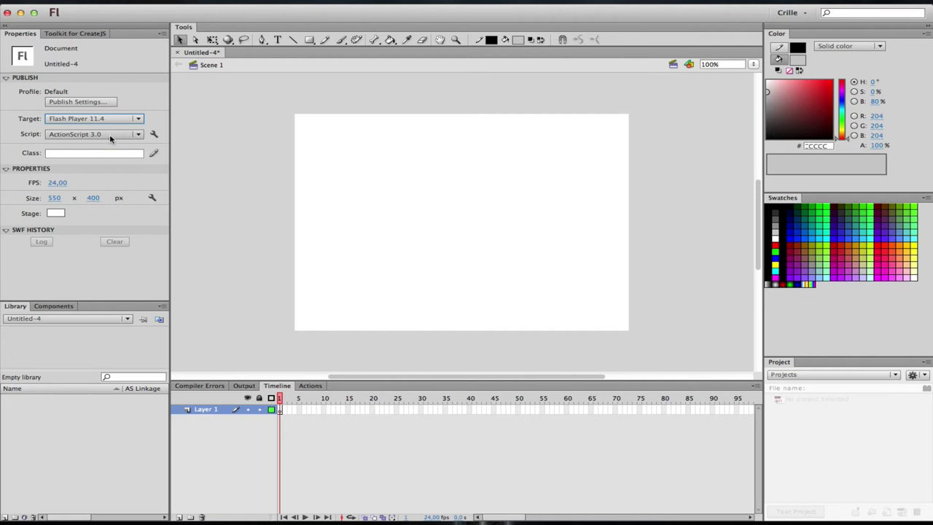
Discard the open document without saving it and start a new ActionScript 3.0 document.
left_click(179, 54)
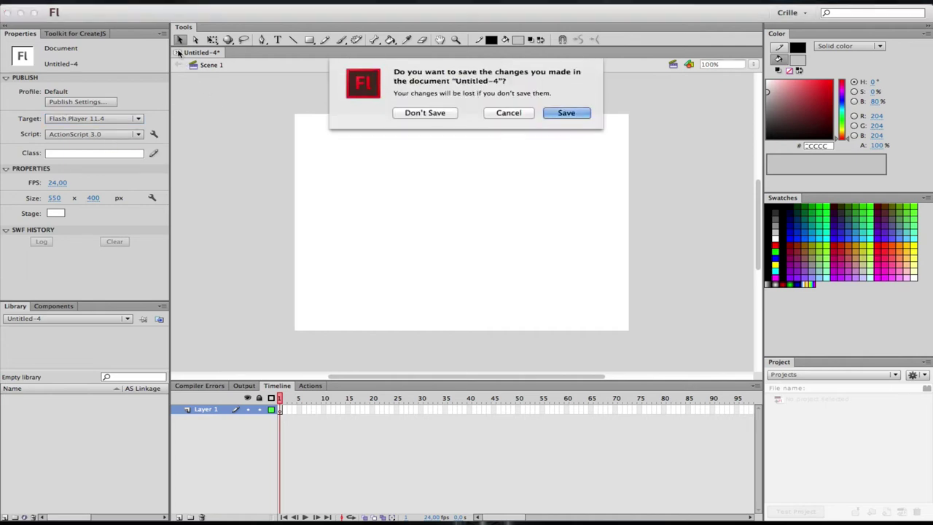
left_click(417, 117)
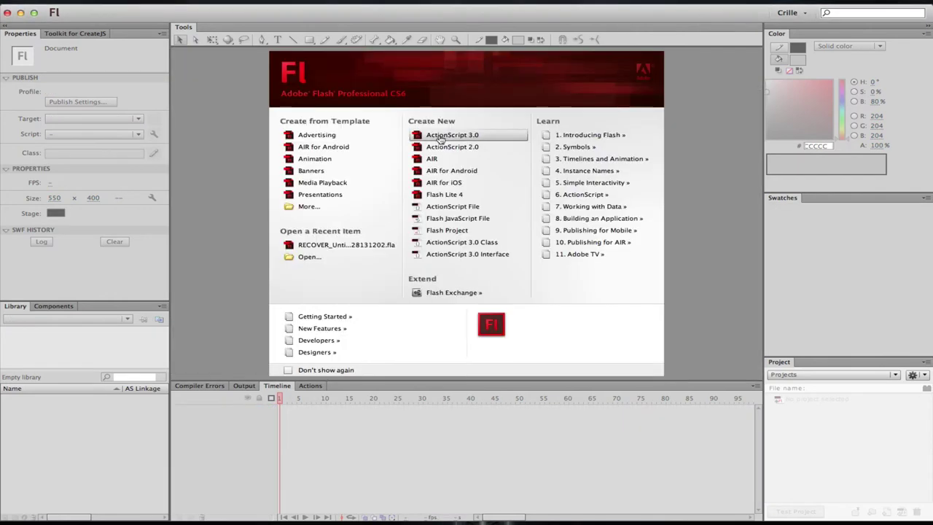
left_click(452, 134)
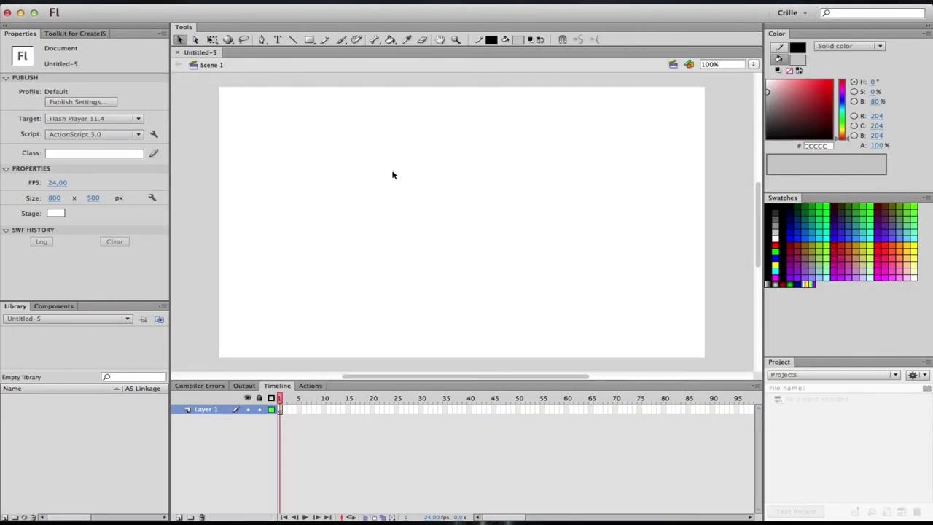
Open the Publish Settings and examine the JPEG image output options and the advanced Flash (.swf) options.
left_click(107, 104)
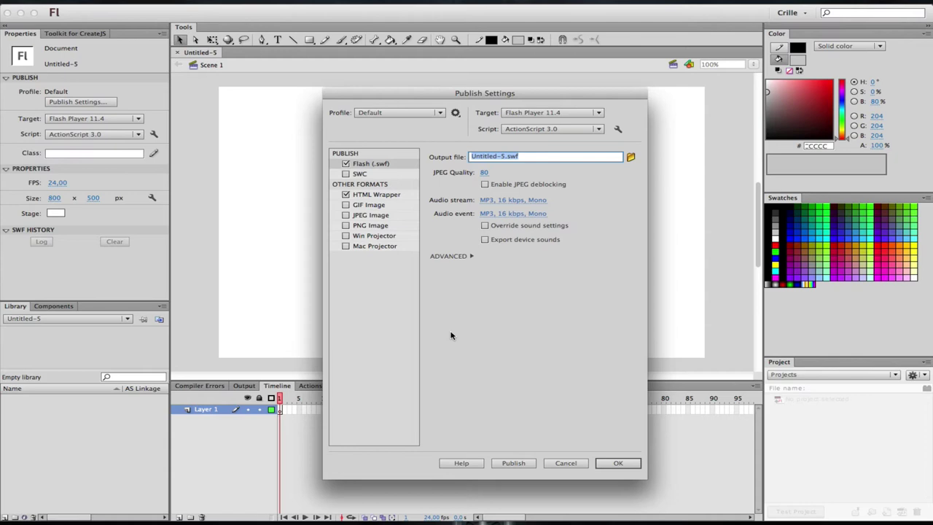
left_click(387, 164)
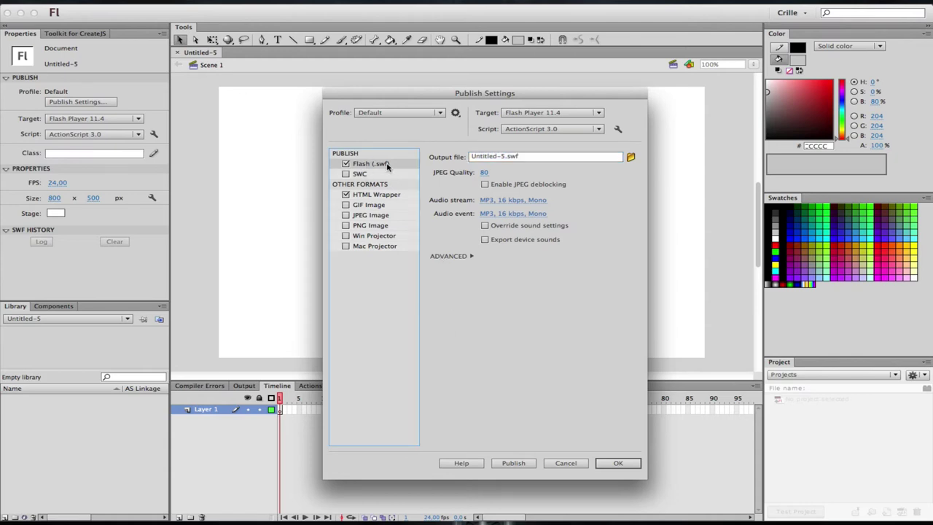
left_click(347, 216)
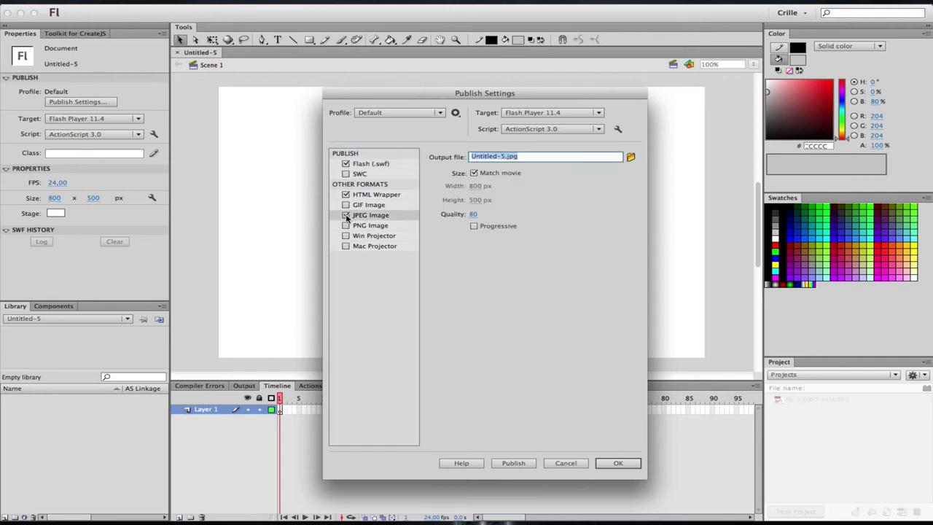
left_click(394, 219)
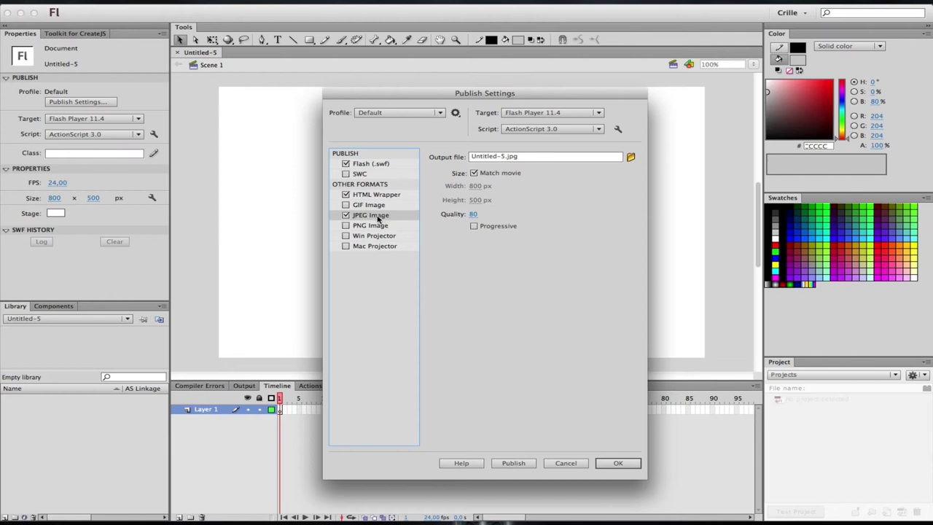
left_click(346, 216)
left_click(390, 164)
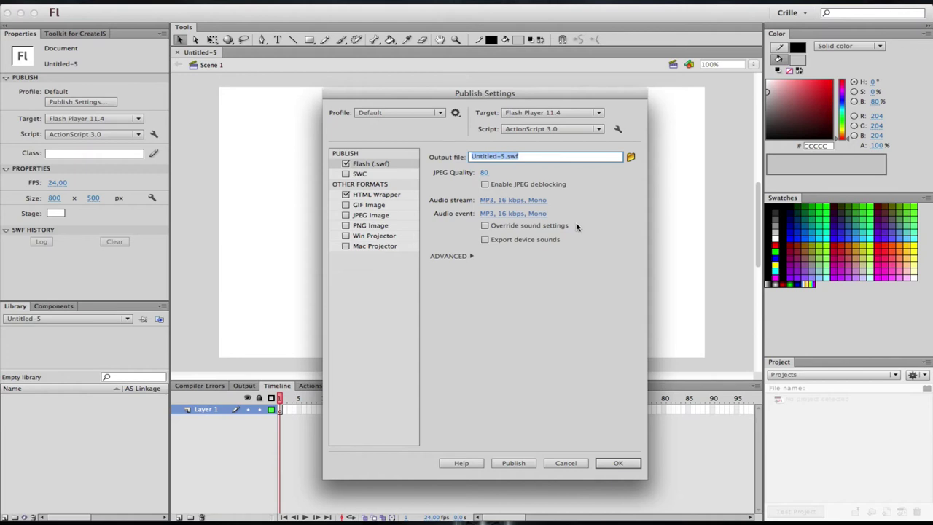
left_click(455, 258)
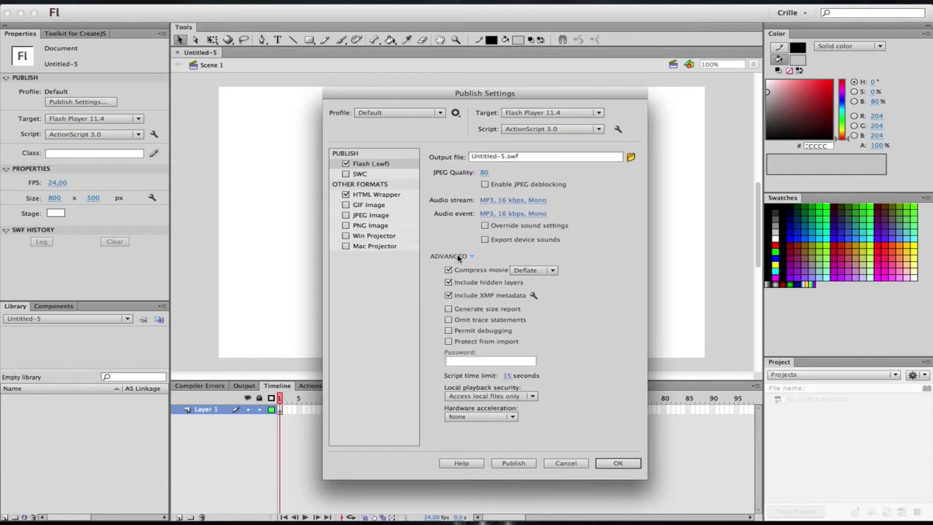
left_click(457, 257)
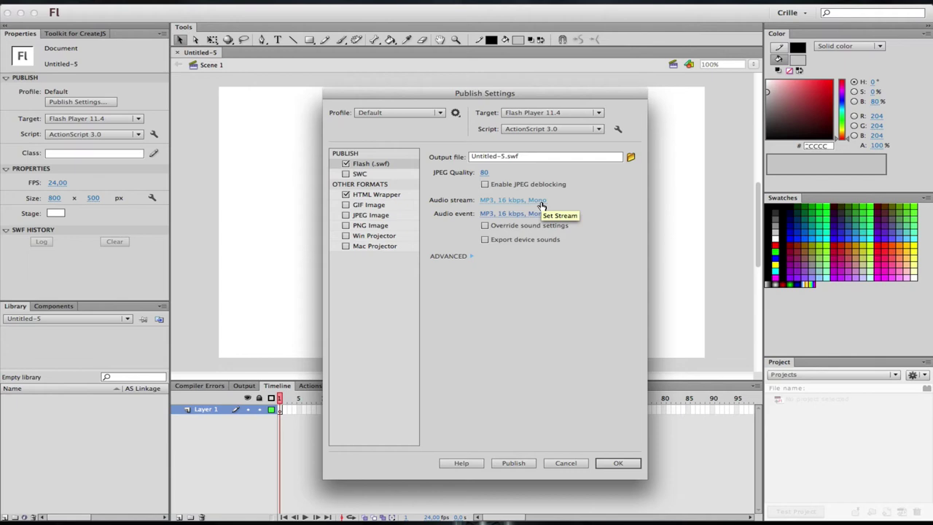
Try a 64 kbps bit rate for the audio stream, look over the quality options and discard the sound settings.
left_click(540, 203)
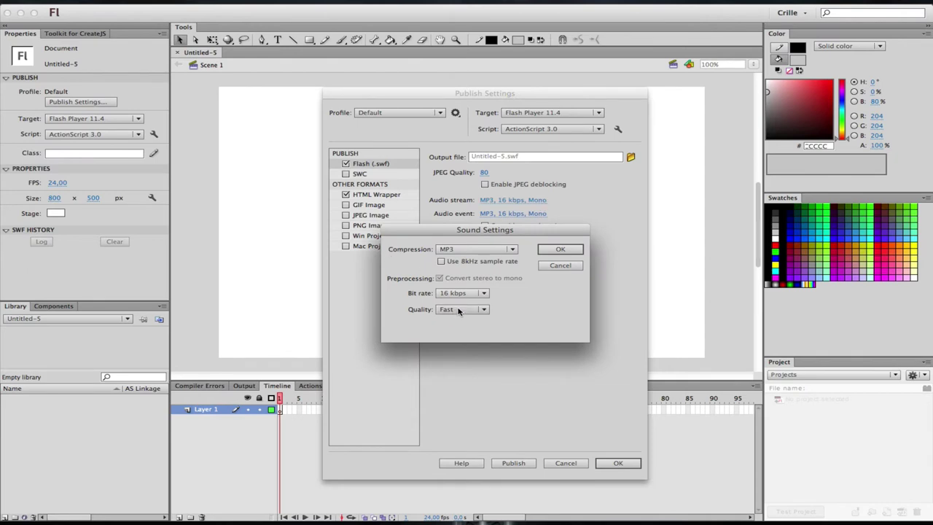
left_click(484, 293)
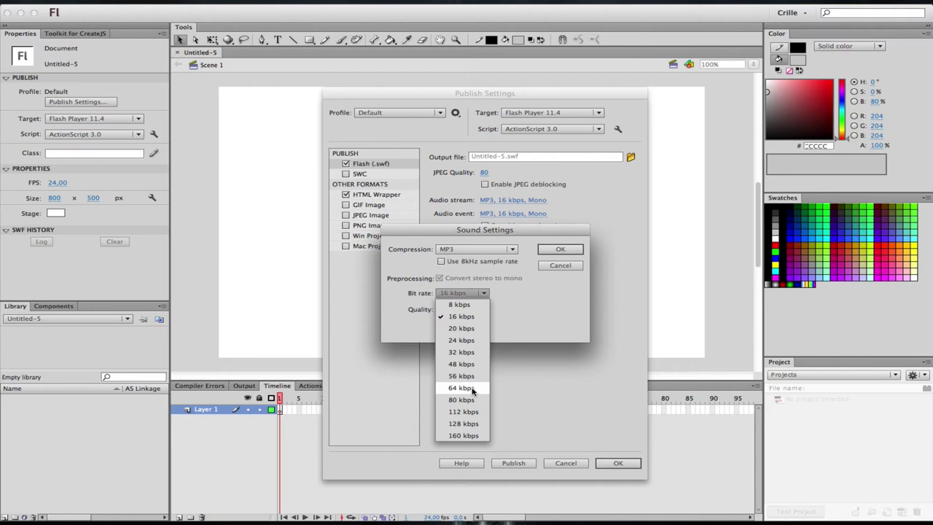
left_click(472, 388)
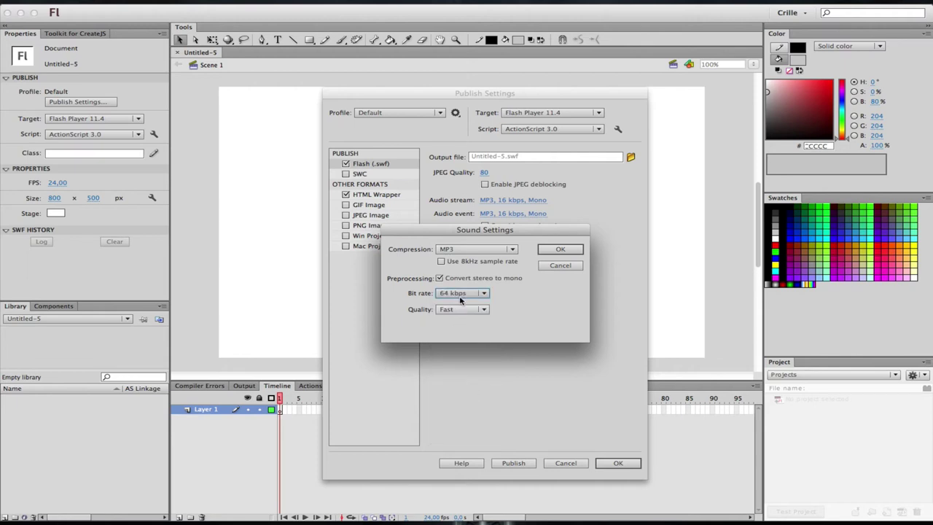
left_click(484, 293)
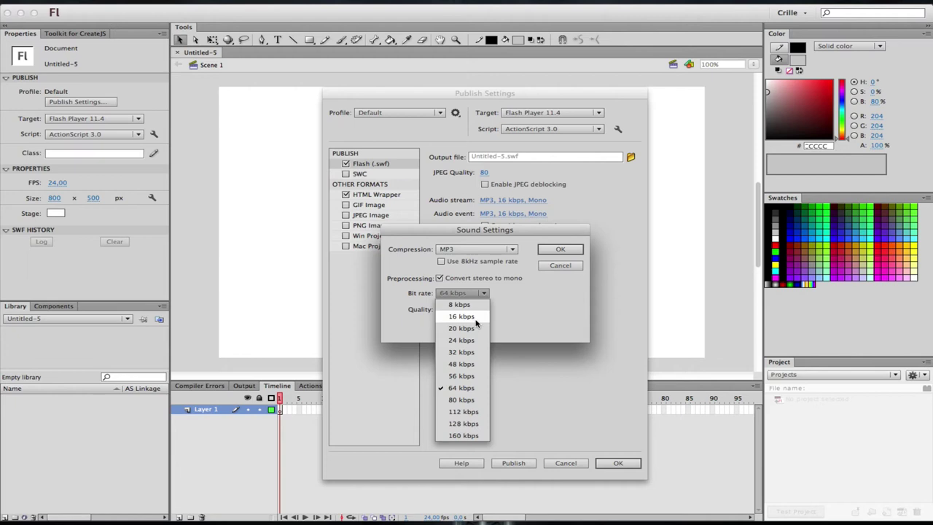
left_click(546, 320)
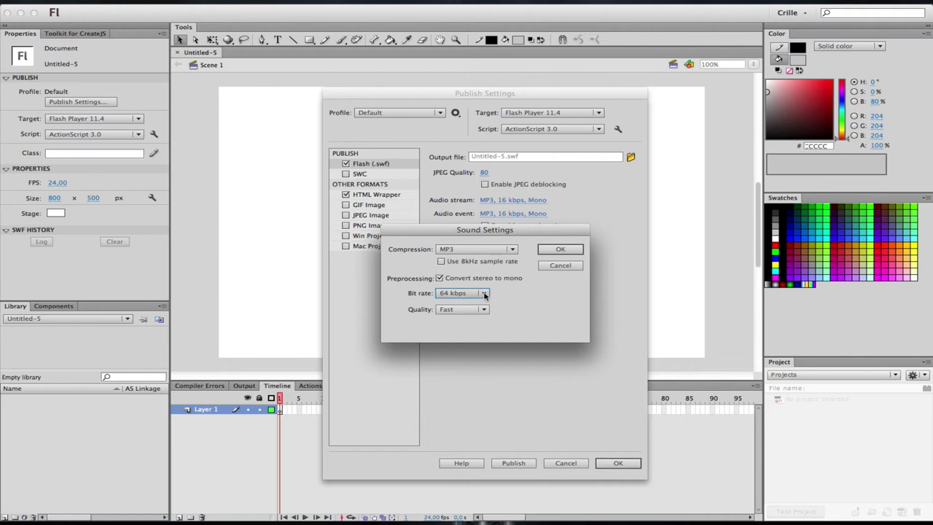
left_click(485, 293)
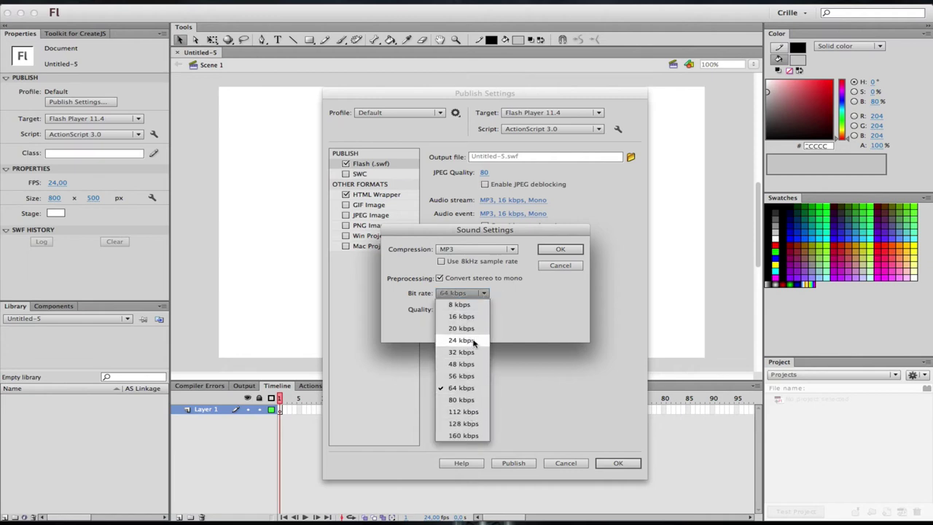
left_click(577, 330)
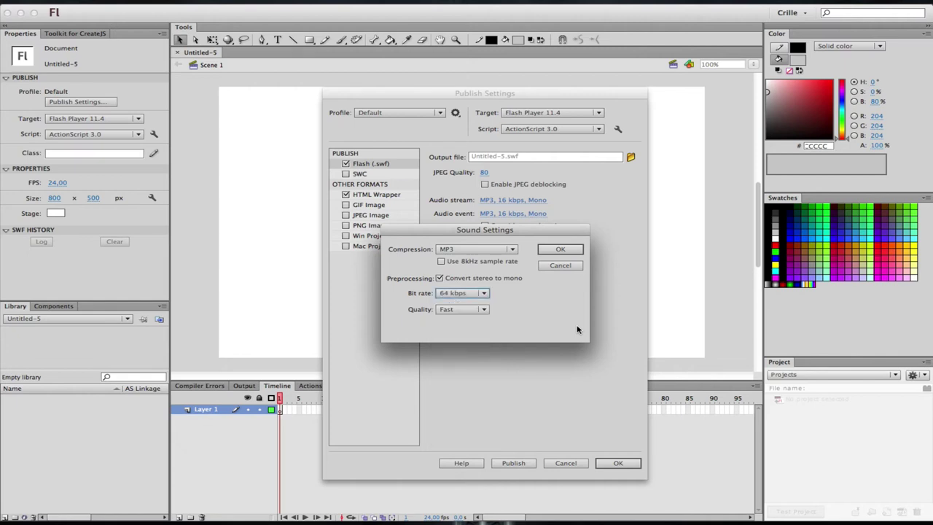
left_click(481, 312)
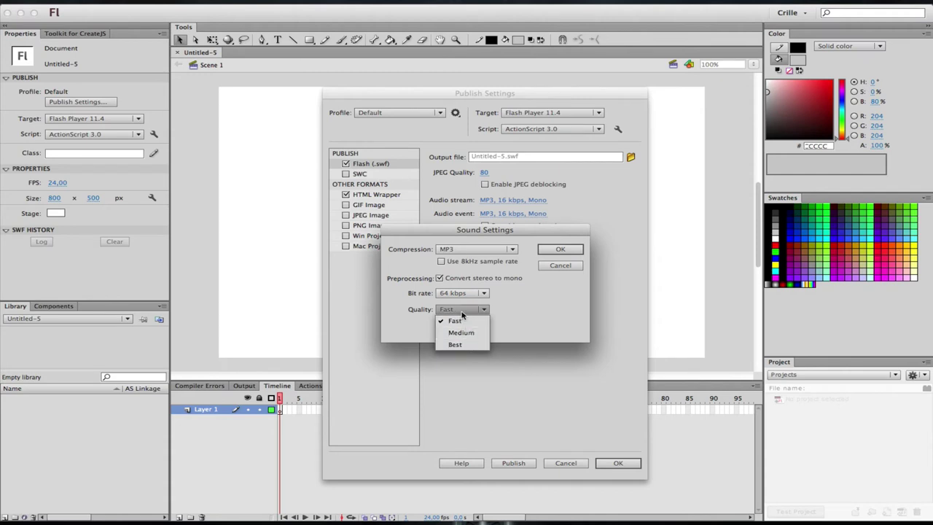
left_click(530, 314)
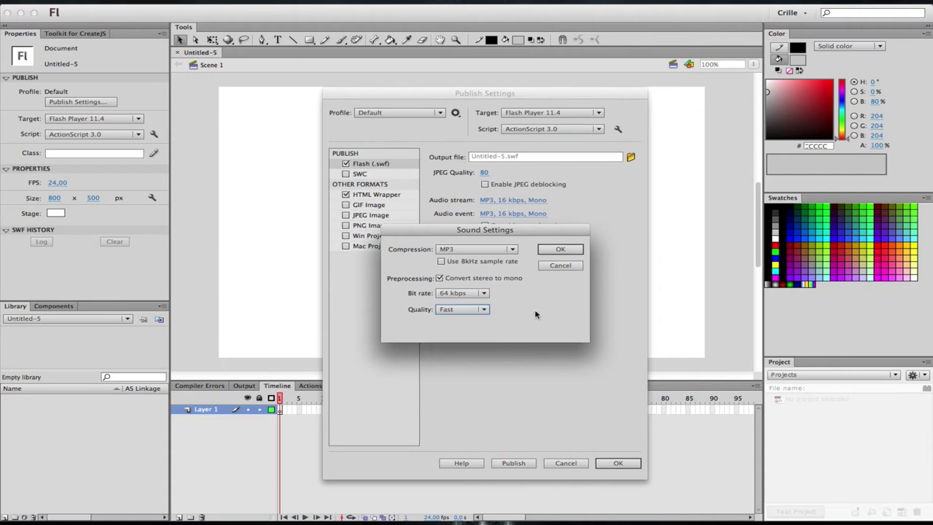
left_click(568, 266)
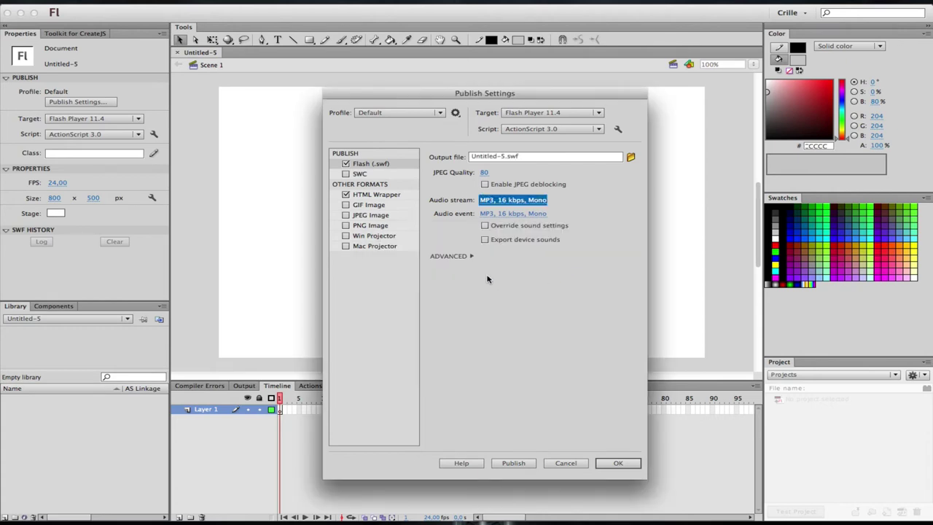
Set the audio stream's MP3 bit rate to 64 kbps in the sound settings.
left_click(537, 203)
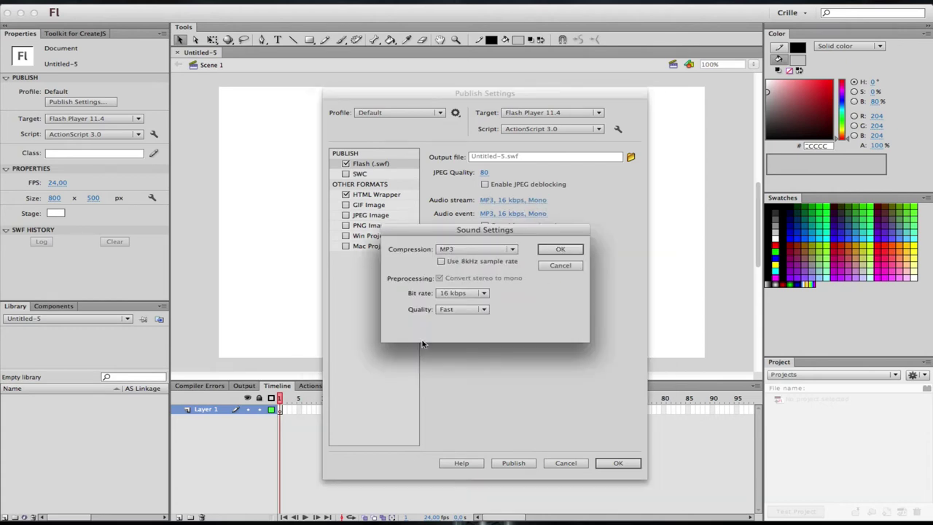
left_click(472, 294)
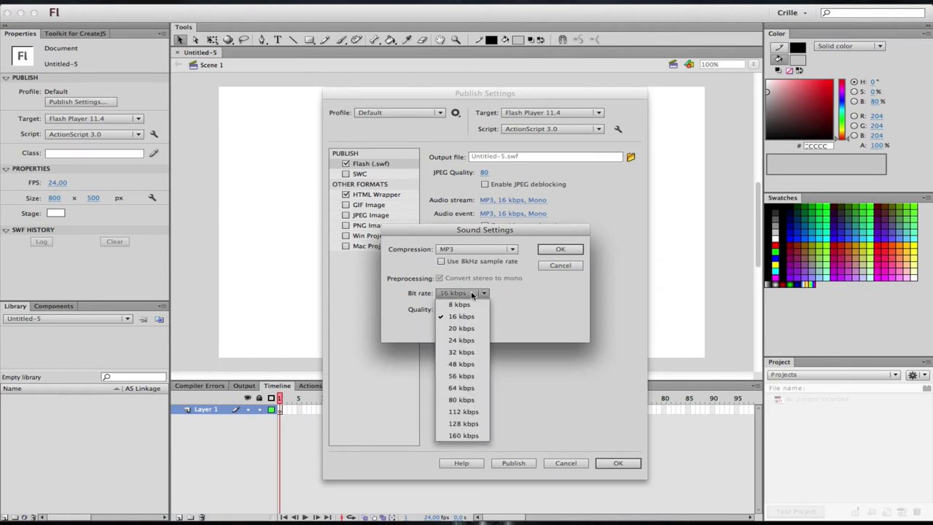
left_click(462, 388)
left_click(560, 250)
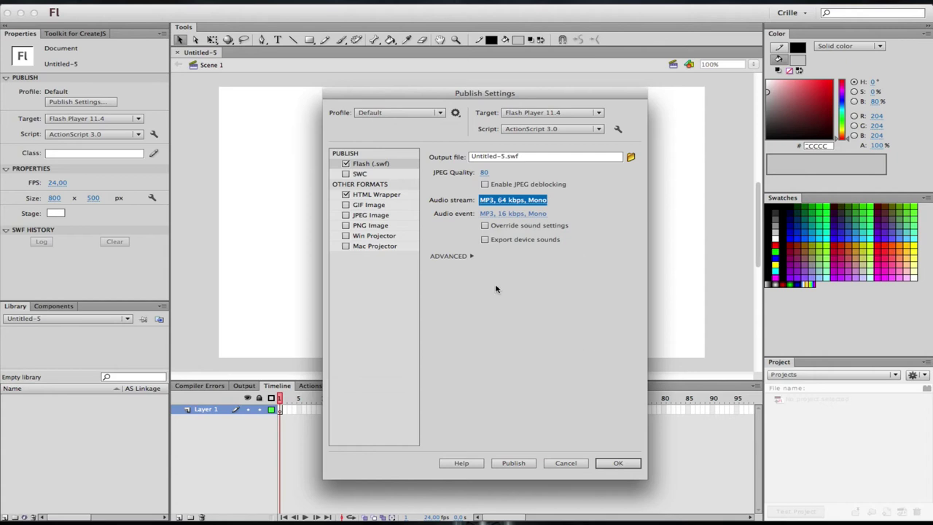
Examine the advanced Flash (.swf) options and the local playback security choices, and discard the publish settings.
left_click(460, 257)
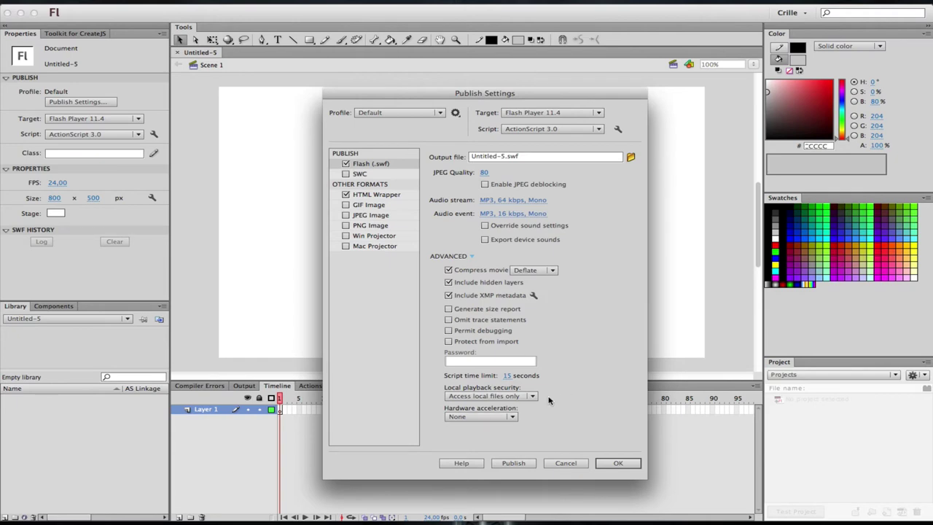
left_click(507, 401)
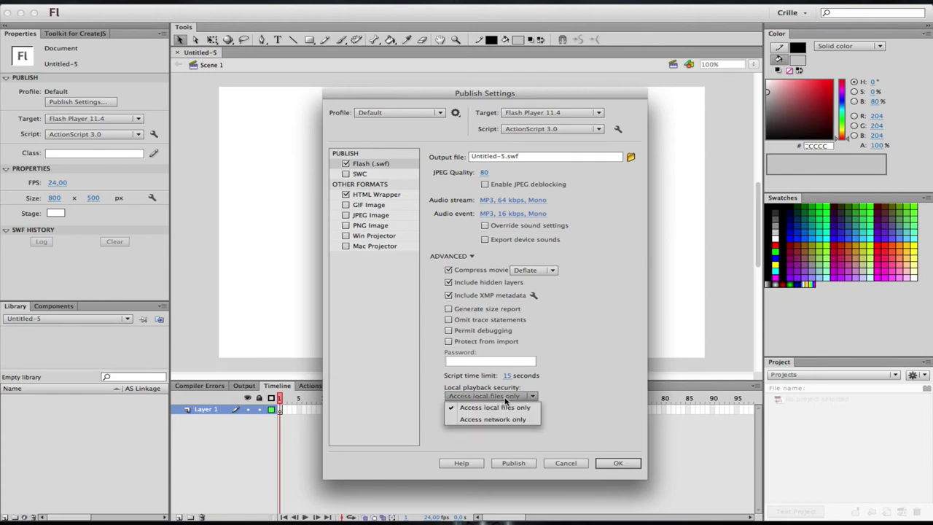
left_click(609, 394)
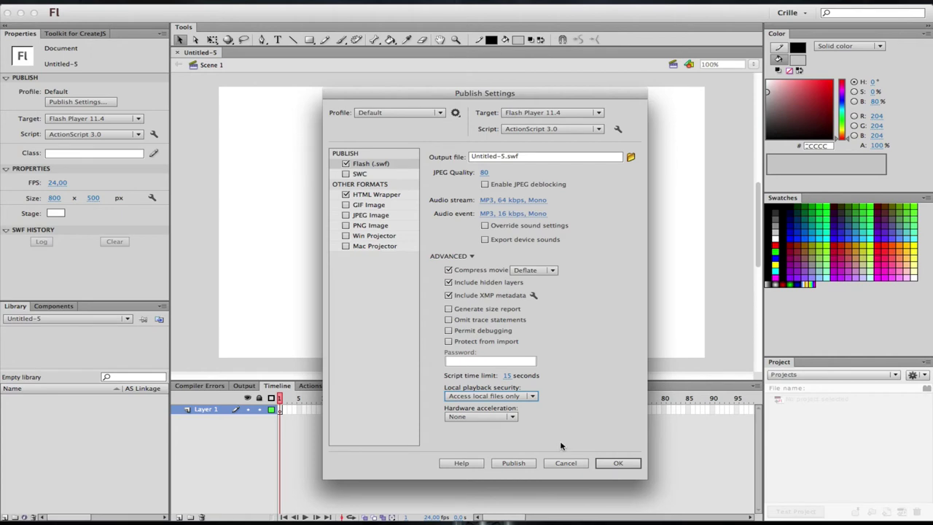
left_click(570, 463)
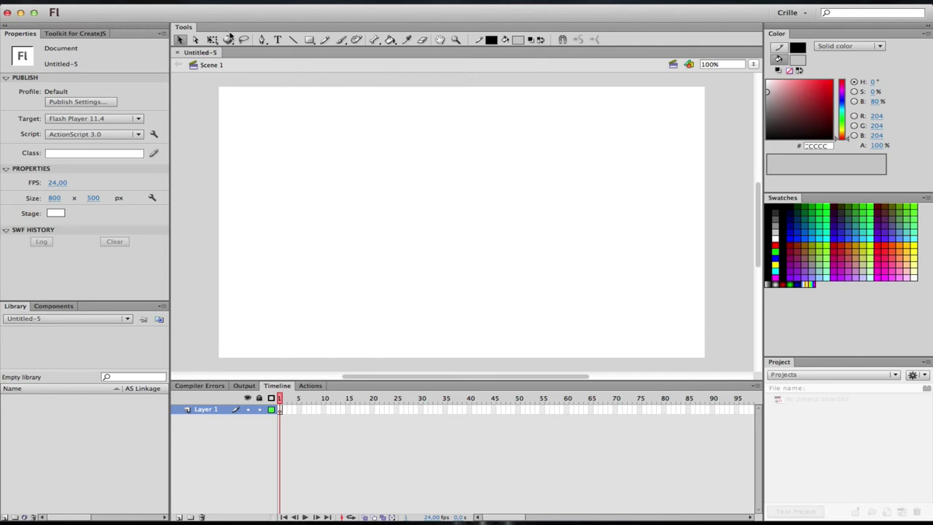
Close the open document, create a new AIR document, look over its target and script properties, and close it.
left_click(177, 53)
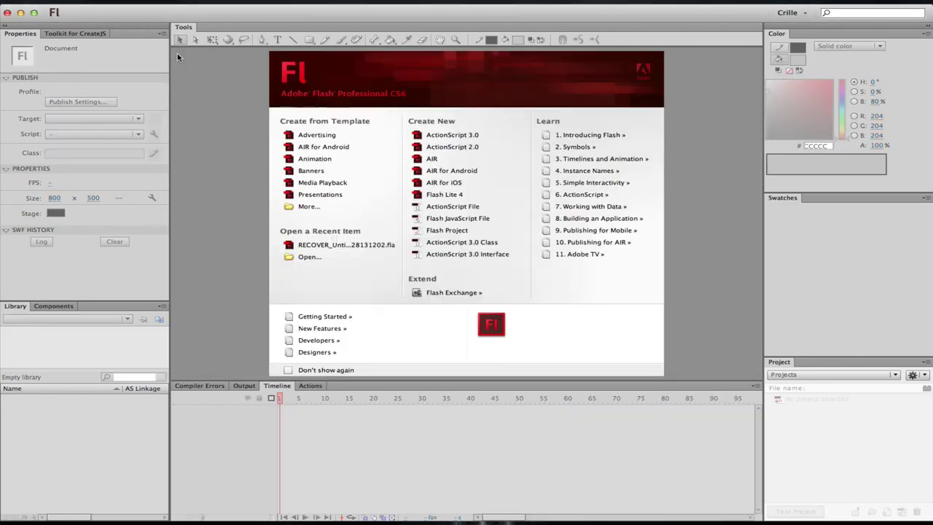
left_click(472, 161)
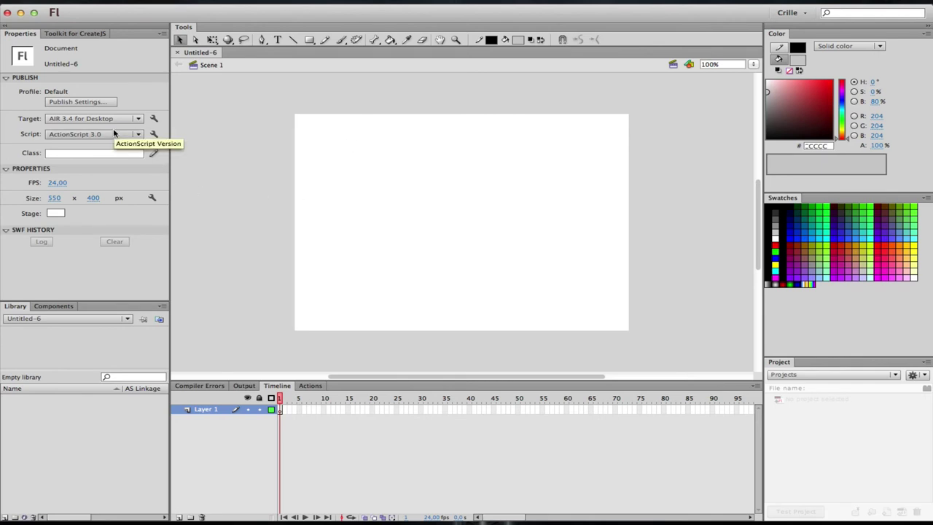
left_click(176, 53)
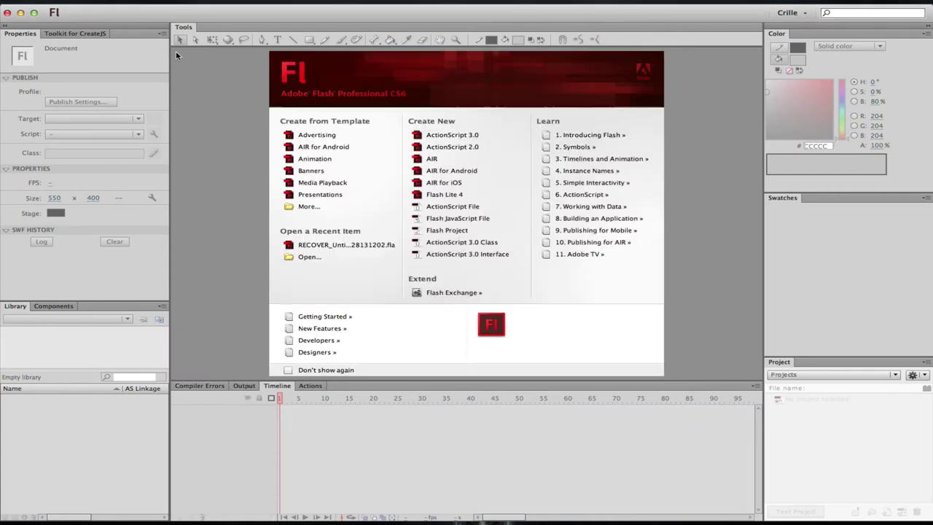
Create an AIR for Android document, examine its publish settings without changing them, and close the document.
left_click(490, 175)
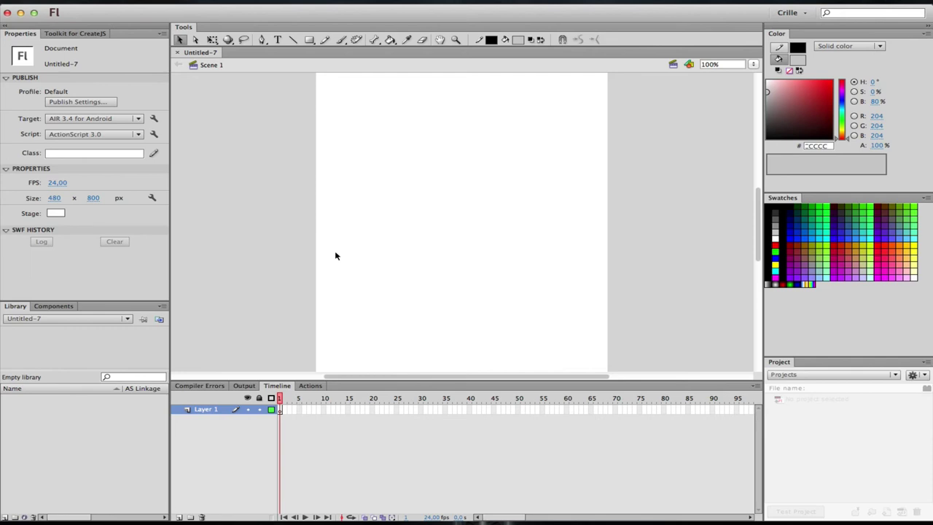
left_click(76, 102)
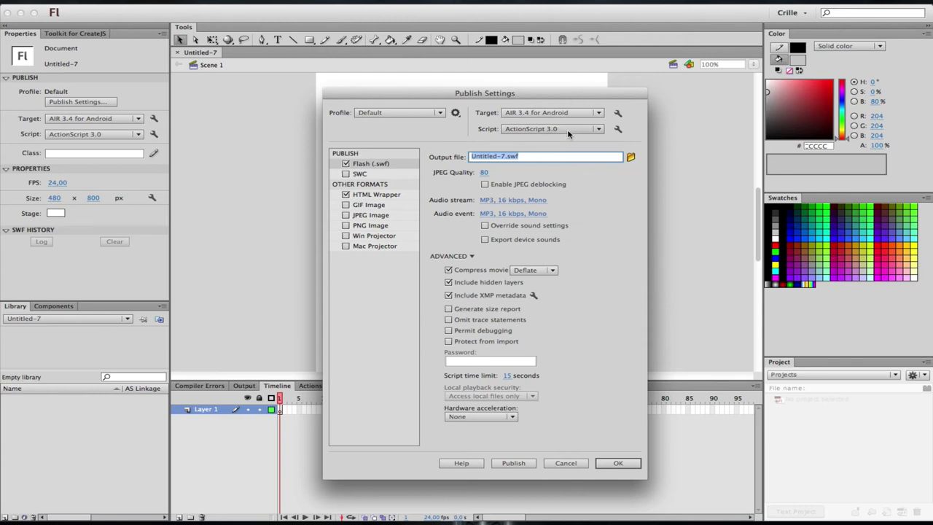
left_click(458, 256)
left_click(569, 463)
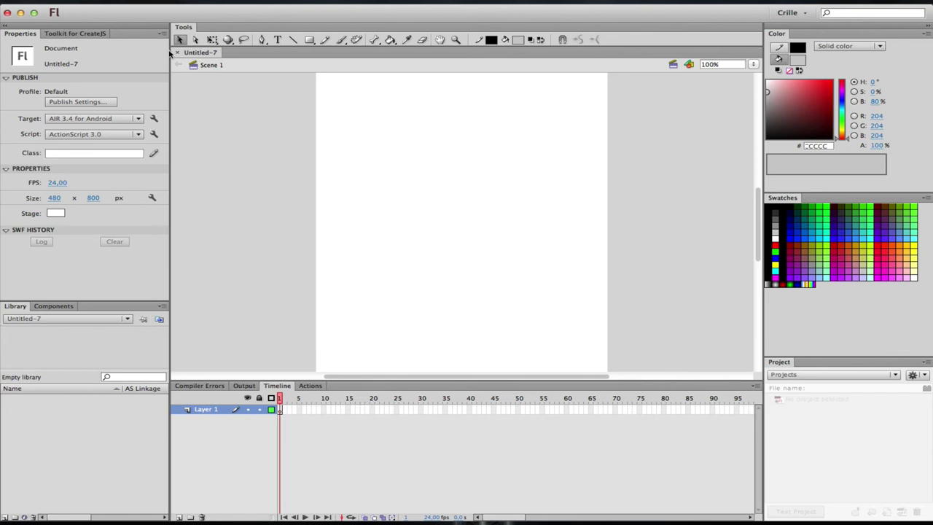
left_click(178, 54)
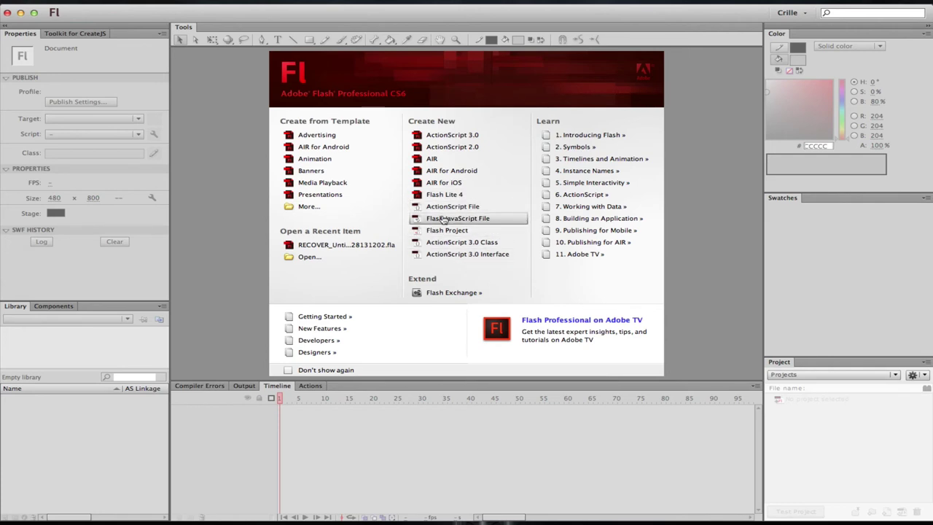
Create a new ActionScript file, inspect its .as extension in the save dialog, cancel saving and close the file.
left_click(471, 208)
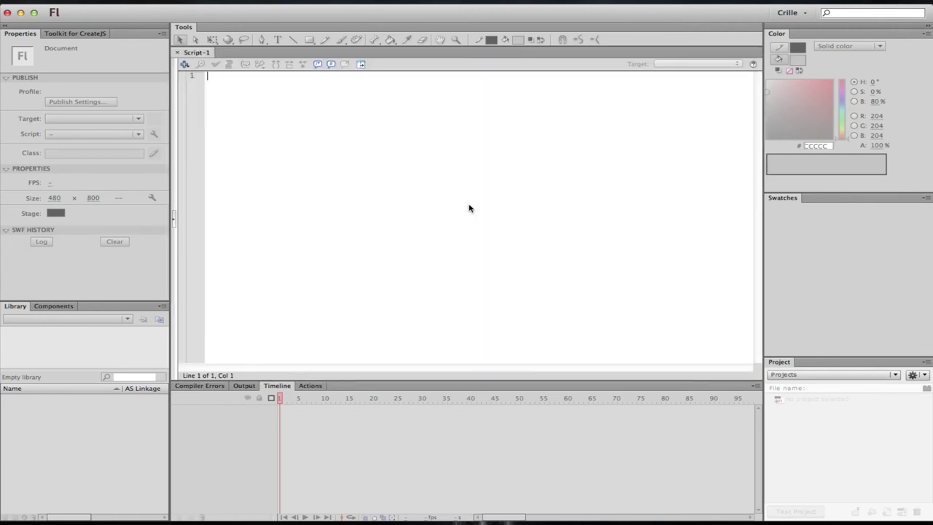
left_click(29, 1)
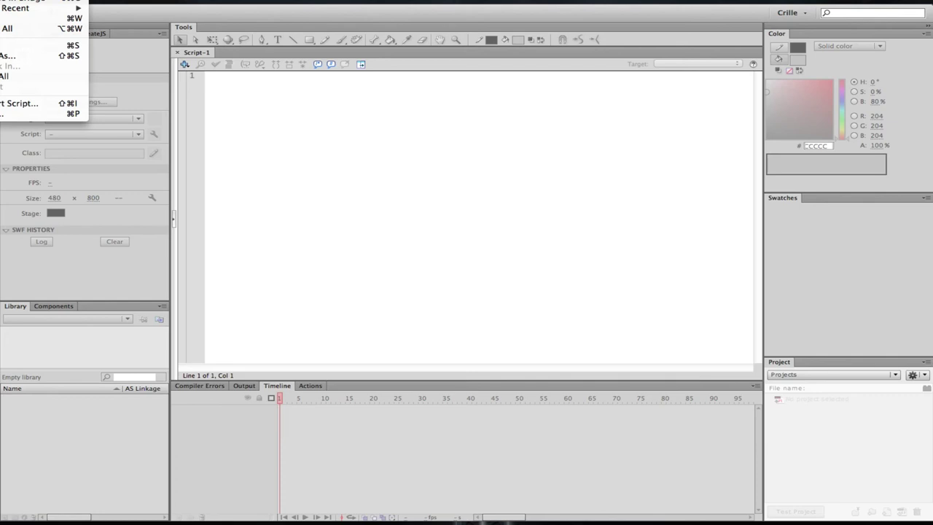
left_click(32, 57)
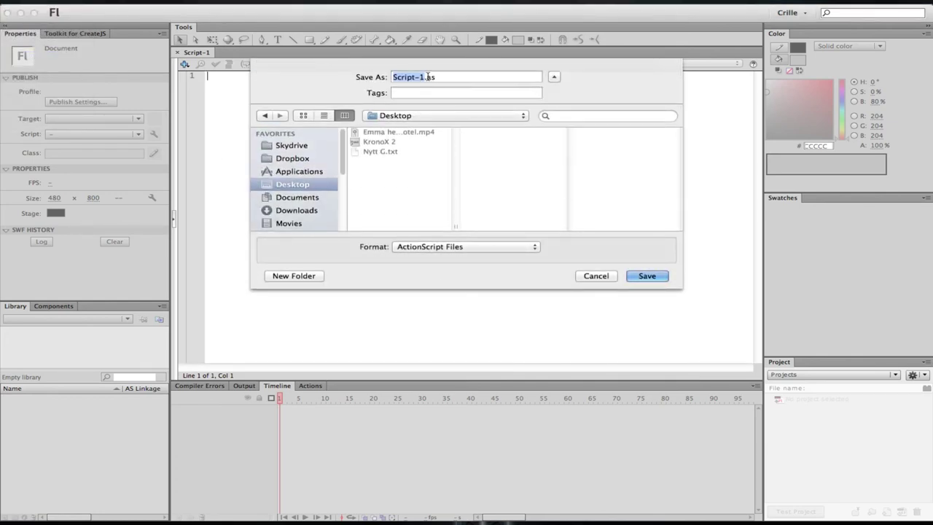
left_click_drag(428, 76, 456, 76)
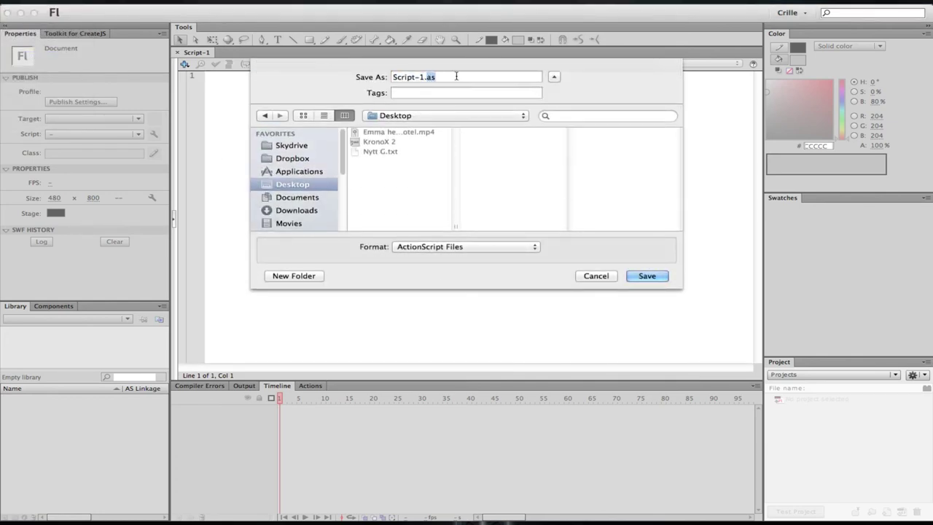
left_click(602, 276)
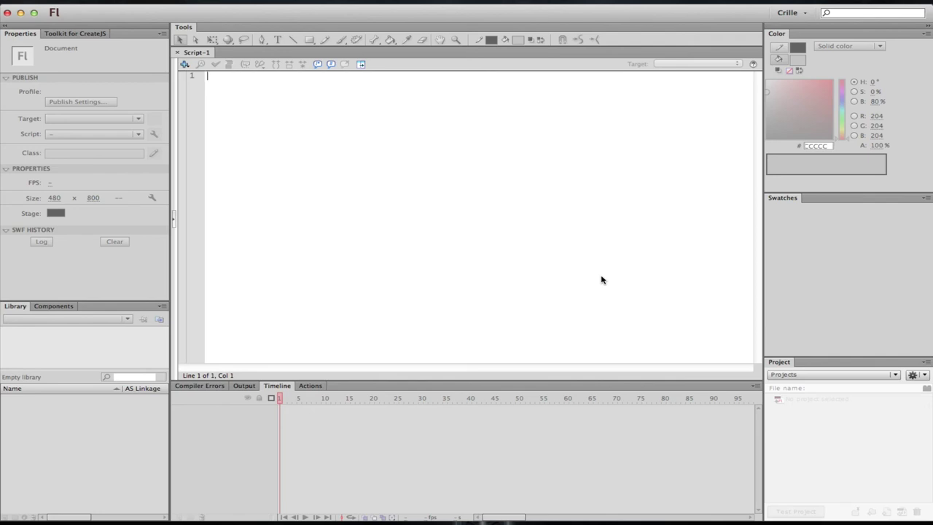
left_click(177, 52)
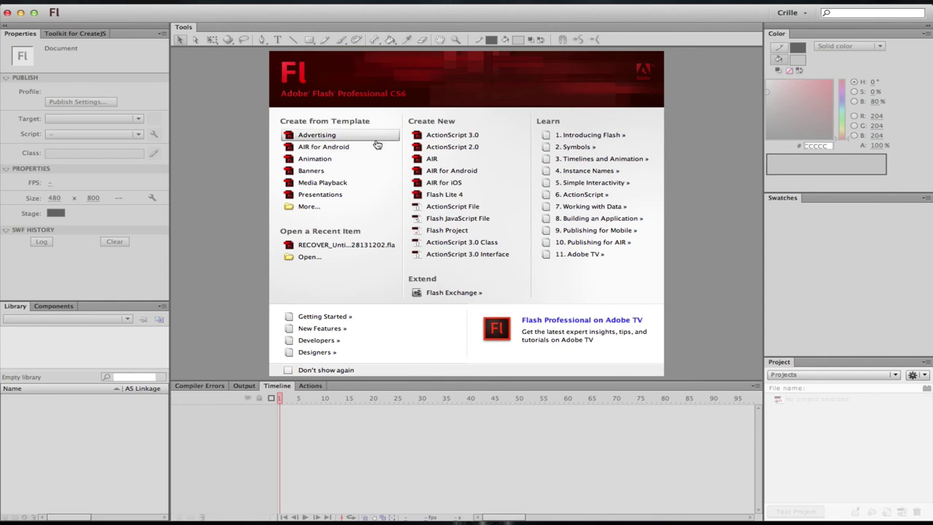
Preview the AIR for Android templates and create a document from the Accelerometer template.
left_click(344, 150)
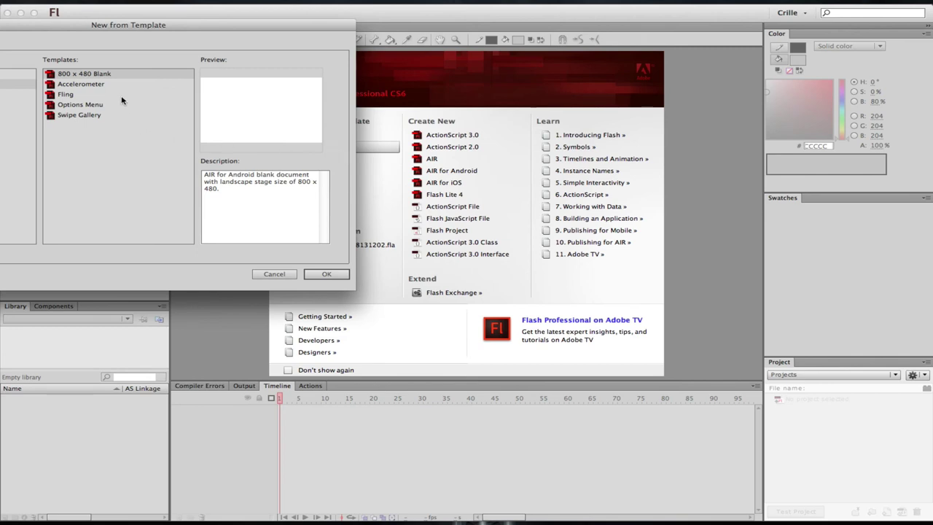
left_click(99, 86)
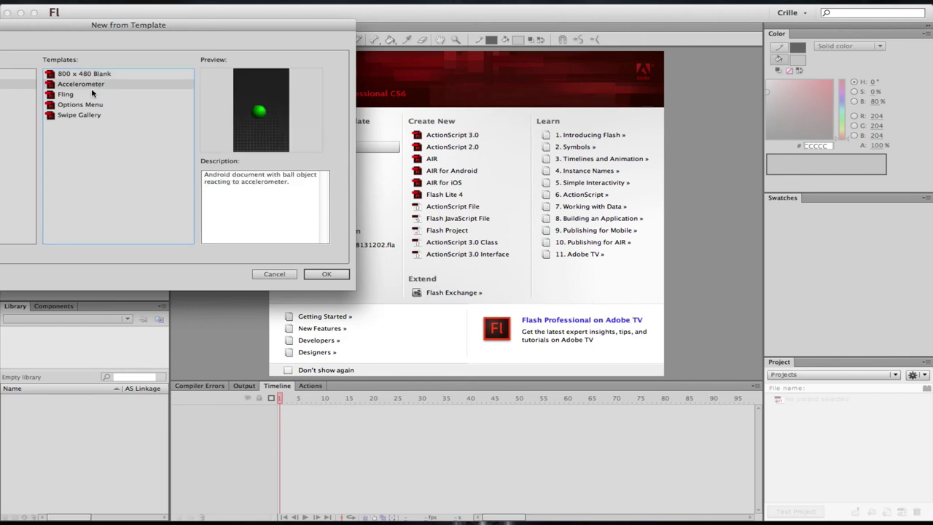
left_click(94, 95)
left_click(95, 106)
left_click(95, 119)
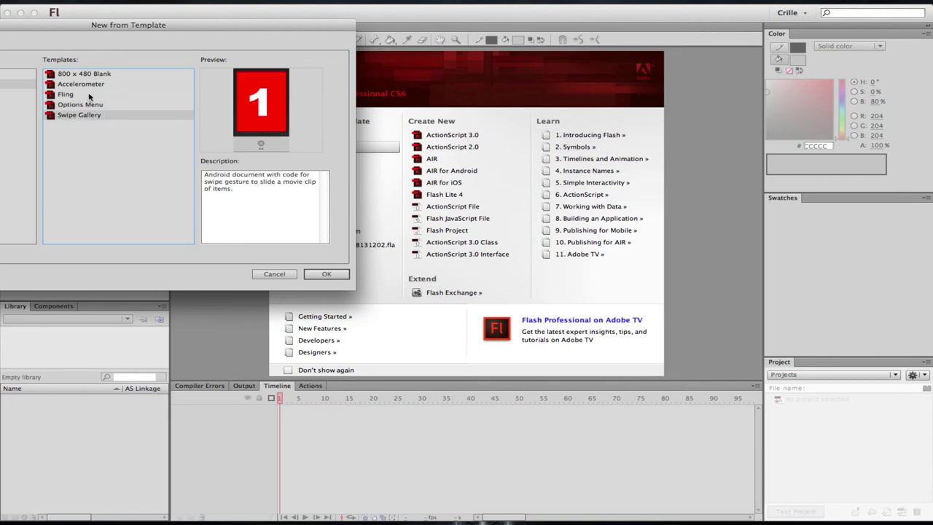
left_click(99, 87)
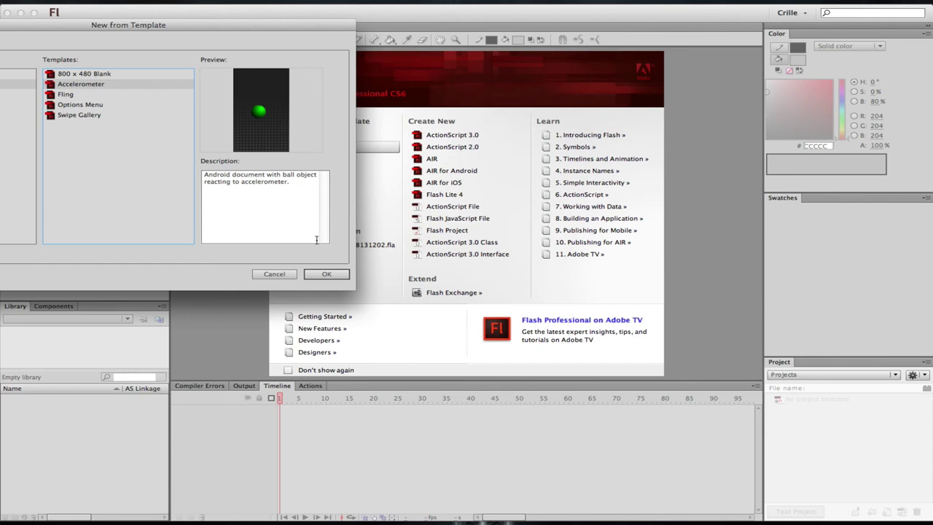
left_click(325, 274)
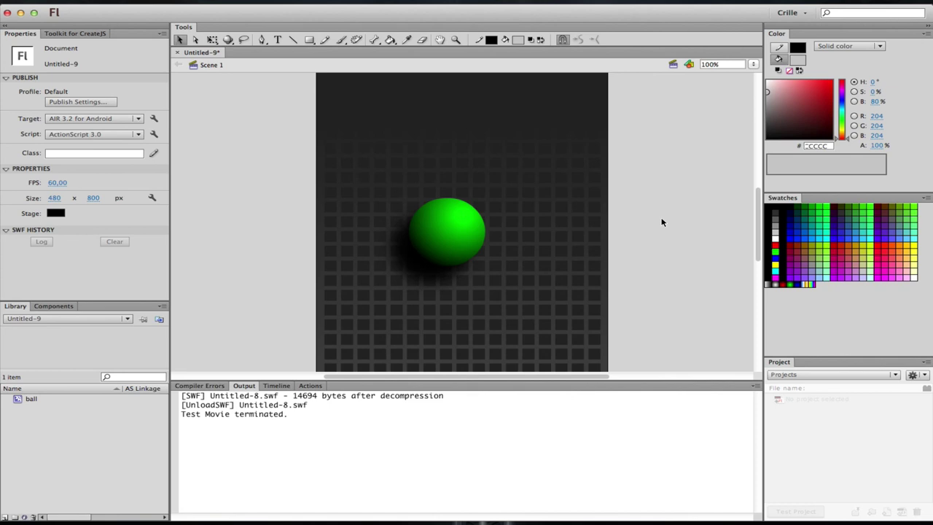
Test the accelerometer movie, postpone the Adobe AIR update, and close the test window.
key("super+Return")
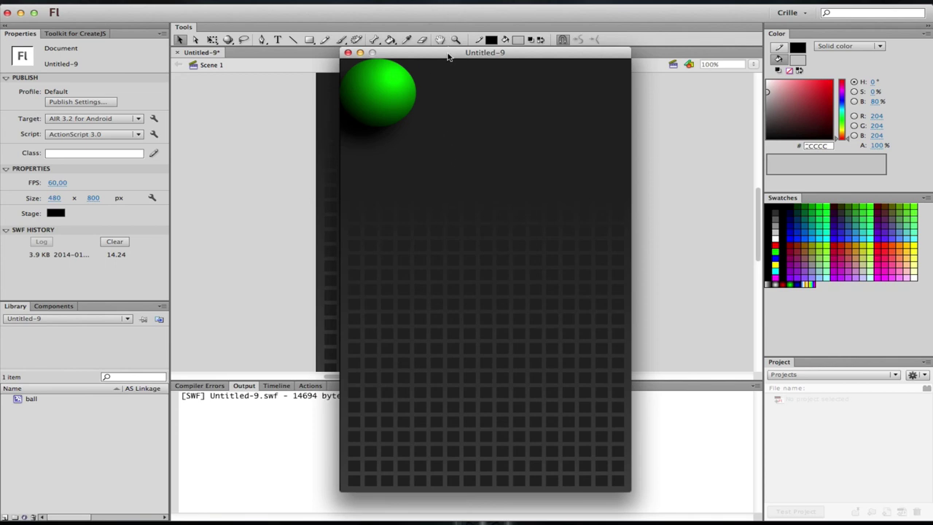
left_click_drag(445, 53, 543, 57)
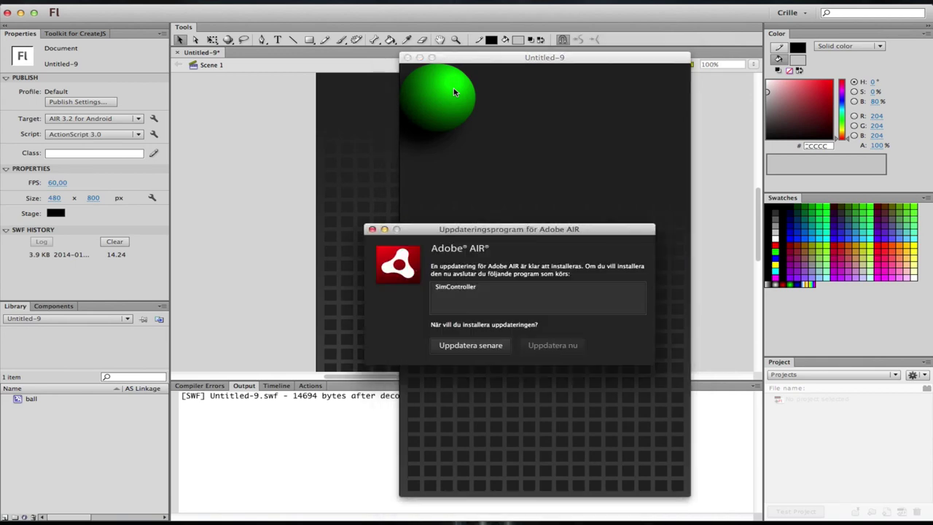
left_click(481, 345)
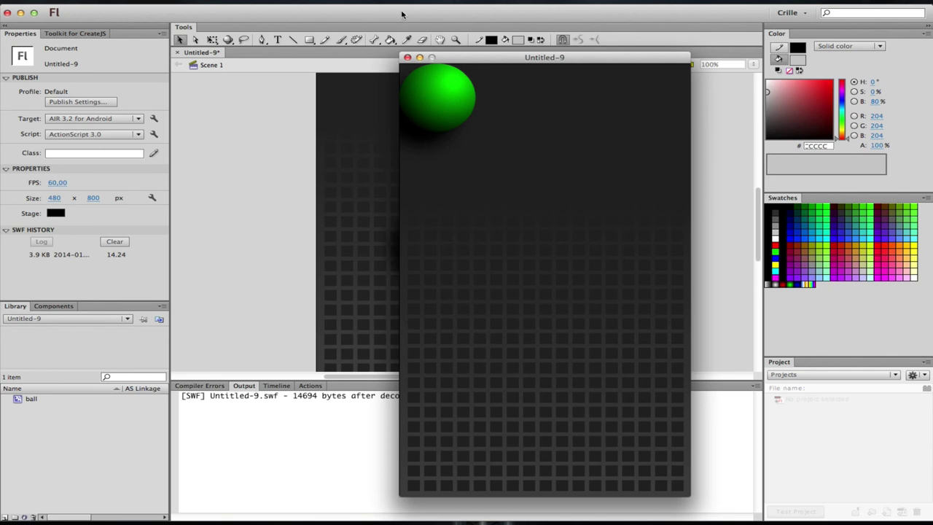
left_click(407, 56)
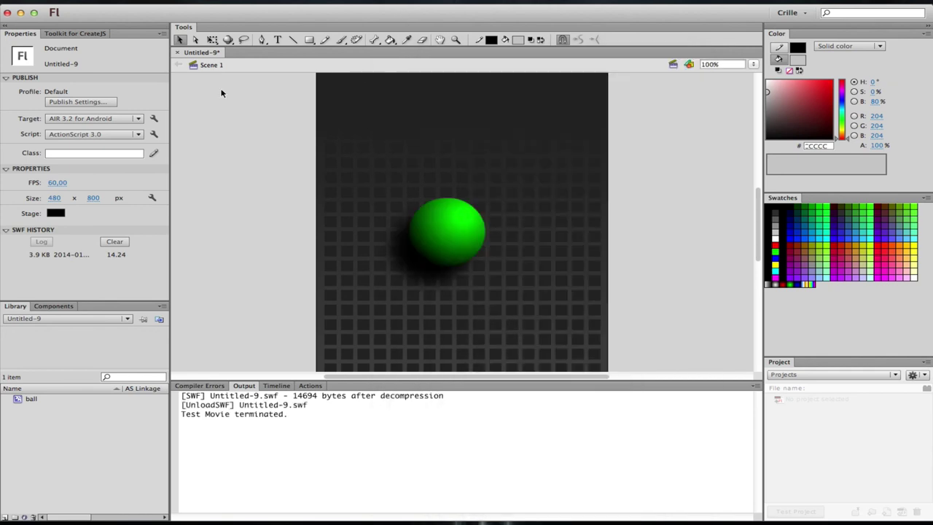
Discard the accelerometer document without saving it and start a new ActionScript 3.0 document.
left_click(177, 53)
left_click(430, 113)
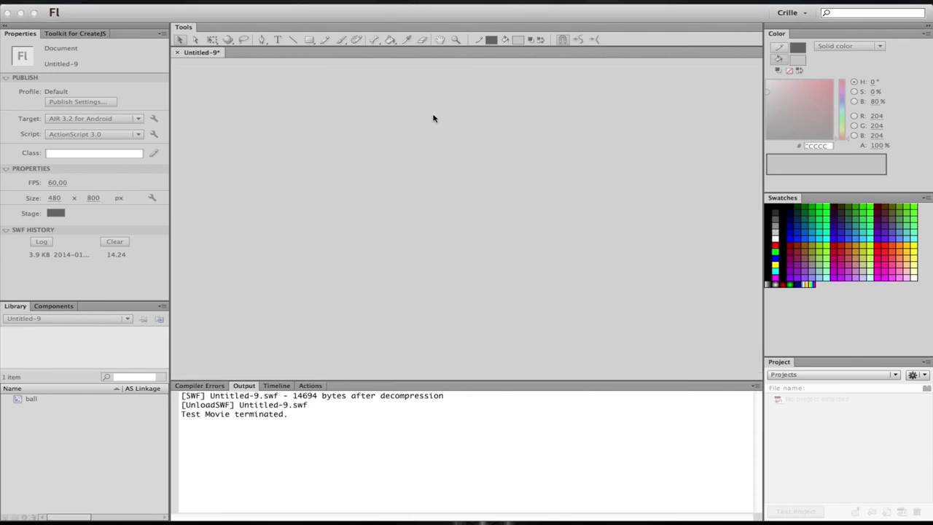
left_click(460, 138)
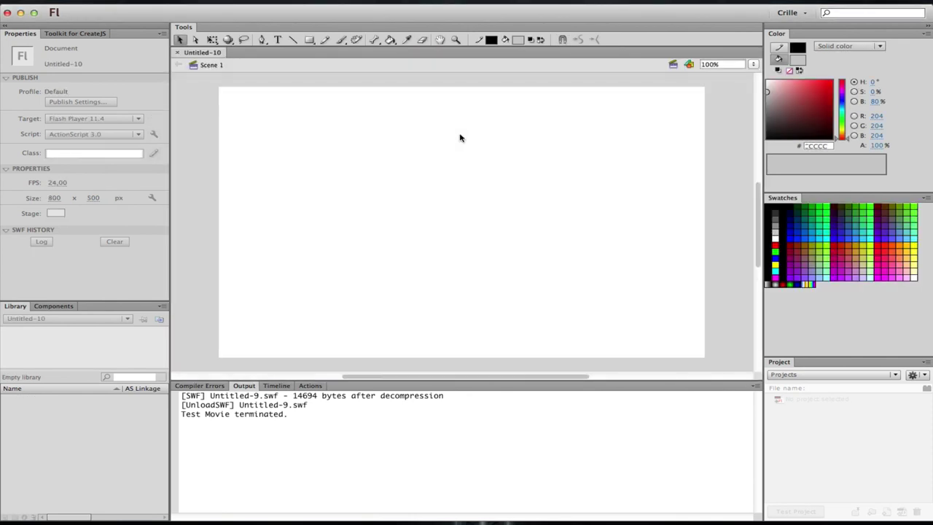
Draw a rectangle about 272 × 221 px on the stage and create a motion tween on its fill, converting it to a symbol.
left_click(309, 39)
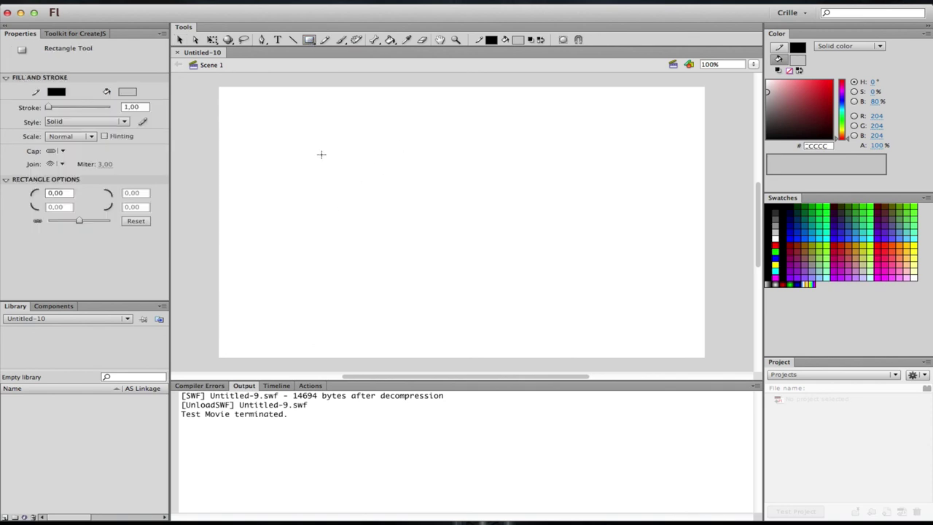
mouse_move(321, 150)
left_mouse_down()
mouse_move(504, 340)
mouse_move(486, 269)
left_mouse_up()
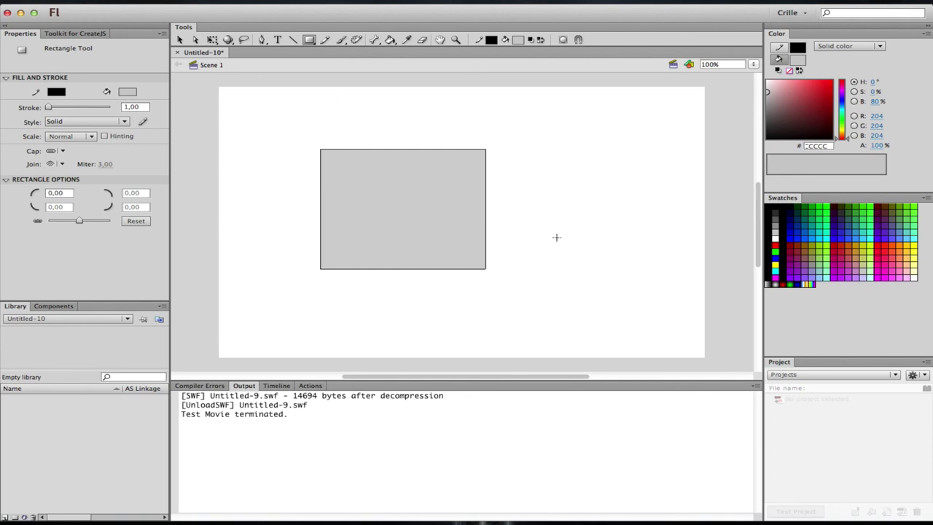
right_click(396, 197)
left_click(426, 203)
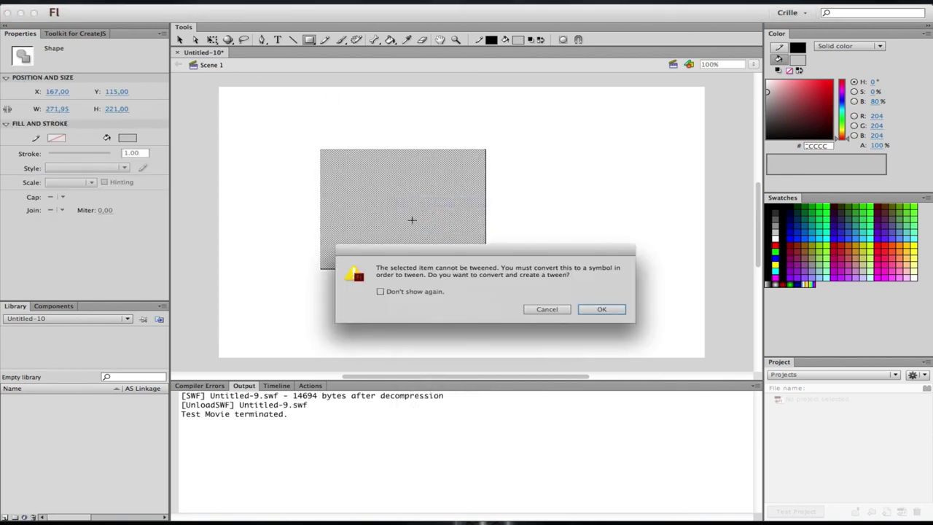
left_click(601, 309)
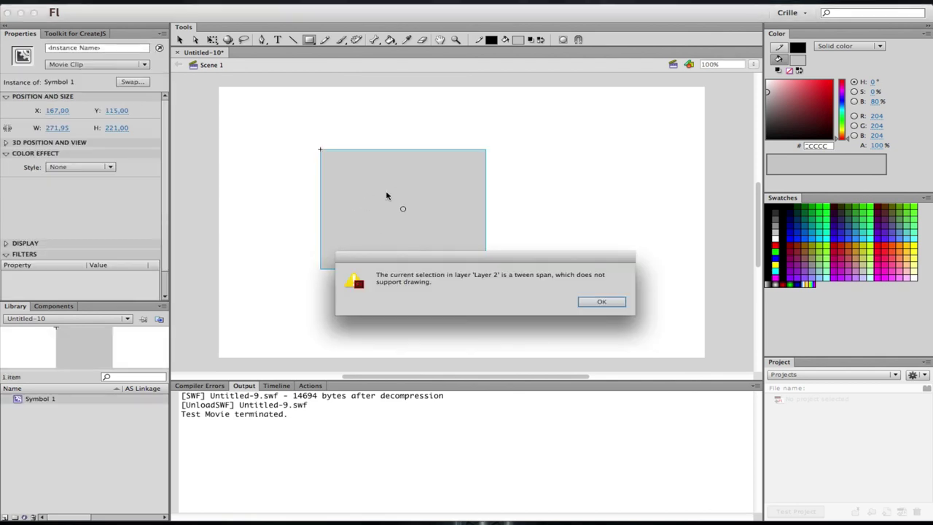
Move the tweened rectangle to X 511.95, Y 16, shift its motion path's start further left and bend the path into a downward curve.
left_click(598, 301)
left_click(598, 302)
key("v")
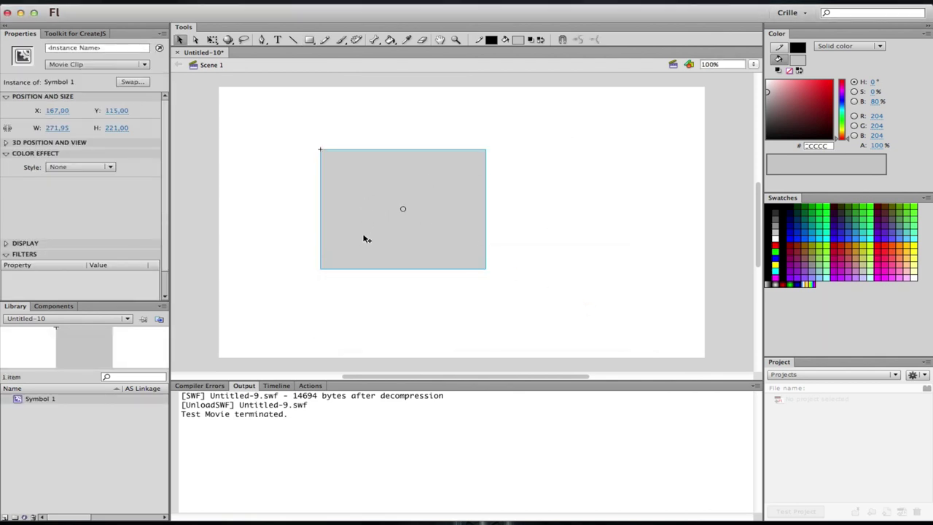
left_click_drag(361, 240, 565, 186)
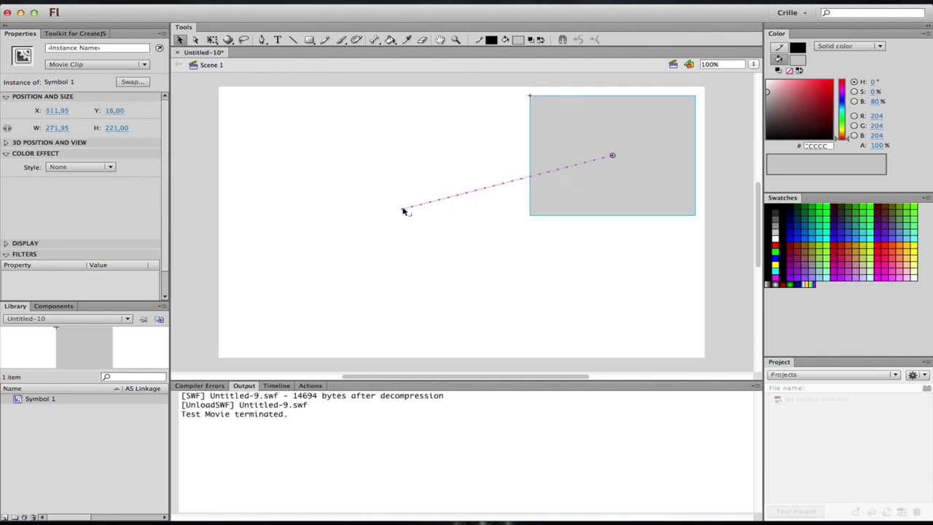
left_click_drag(405, 208, 248, 204)
left_click_drag(442, 180, 461, 256)
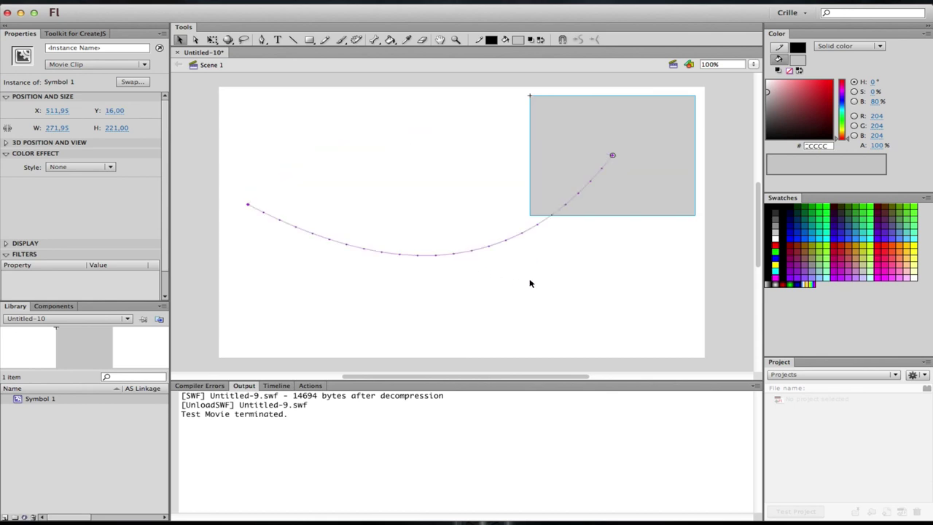
left_click(530, 282)
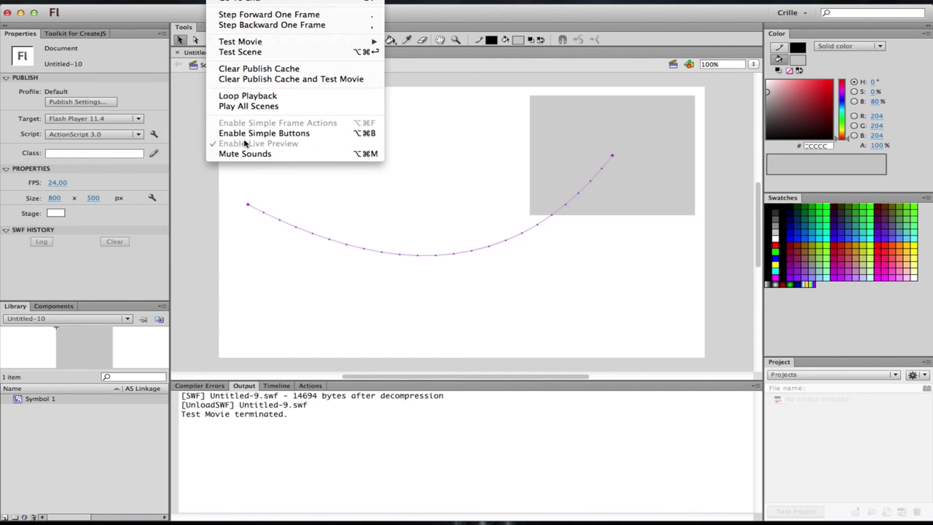
Test the scene to preview the rectangle moving along its curved path, and close the test window.
left_click(281, 53)
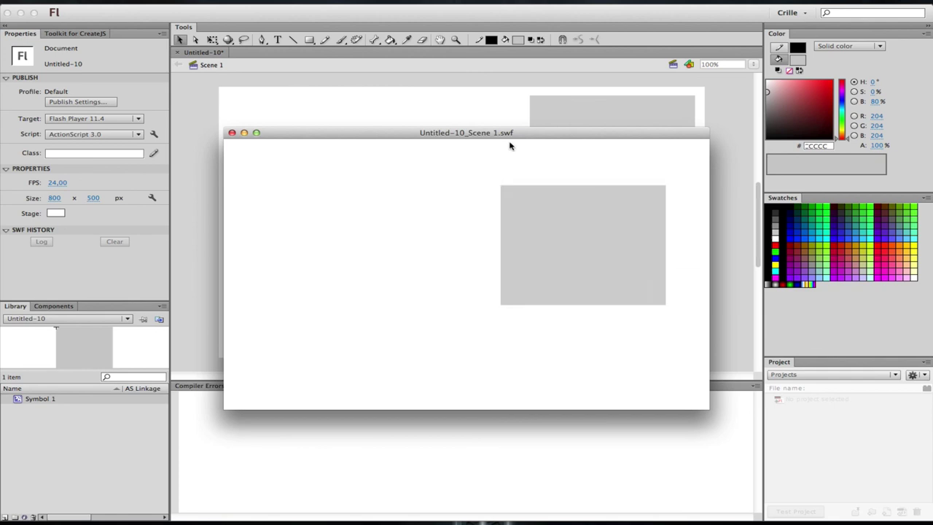
left_click(232, 133)
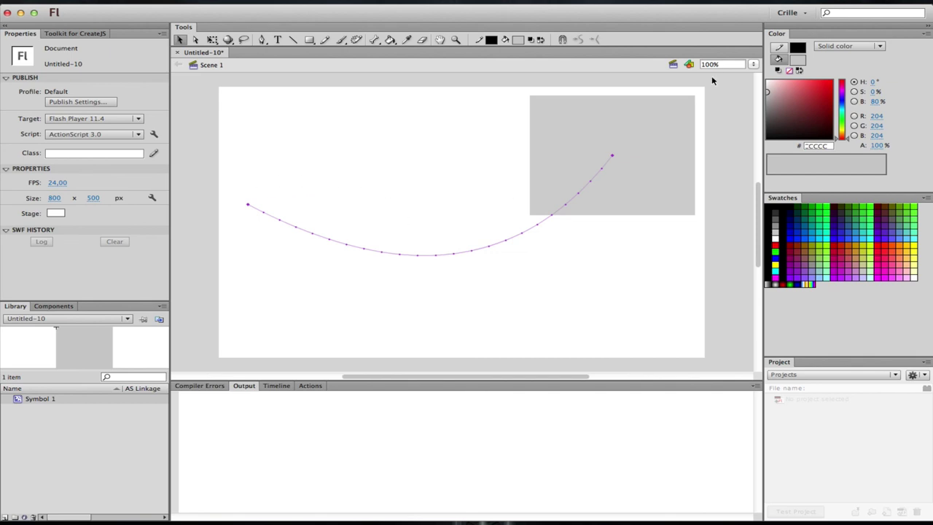
Delete the animated rectangle from the stage.
left_click(753, 64)
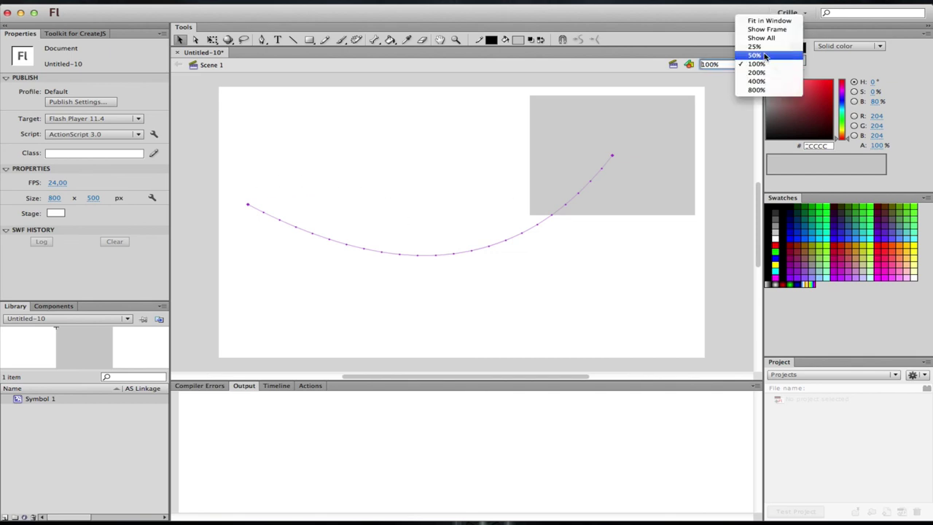
left_click(755, 55)
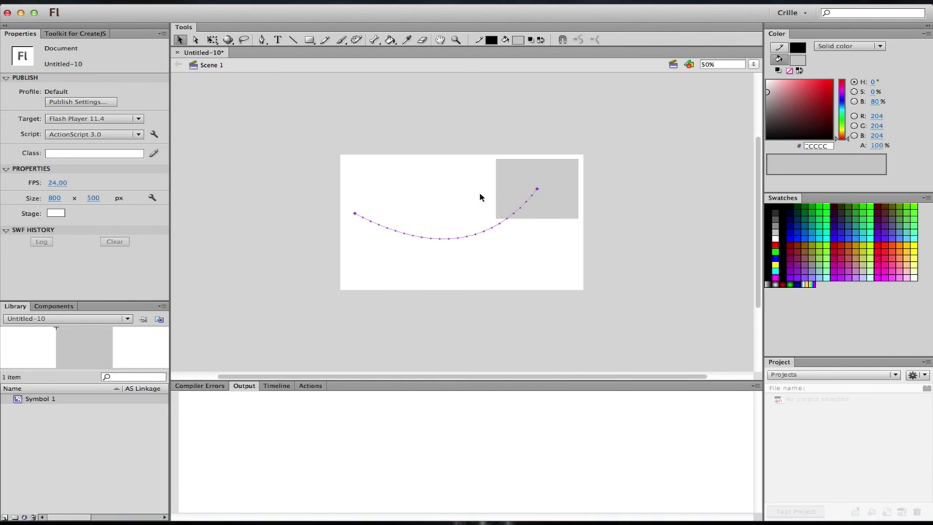
left_click(552, 184)
key("Delete")
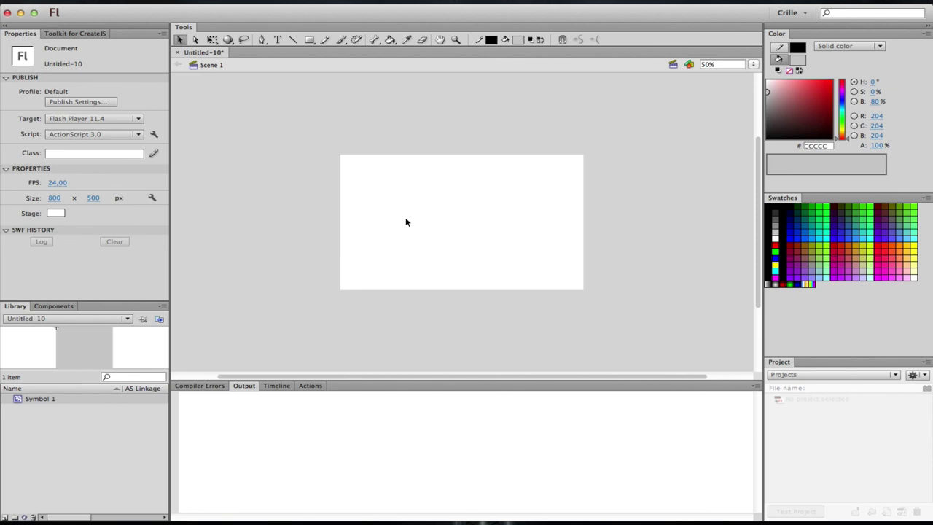
Draw a bright green (#00FF66) rectangle across the stage's left edge and nudge the whole shape slightly further left.
left_click(312, 41)
left_click(519, 41)
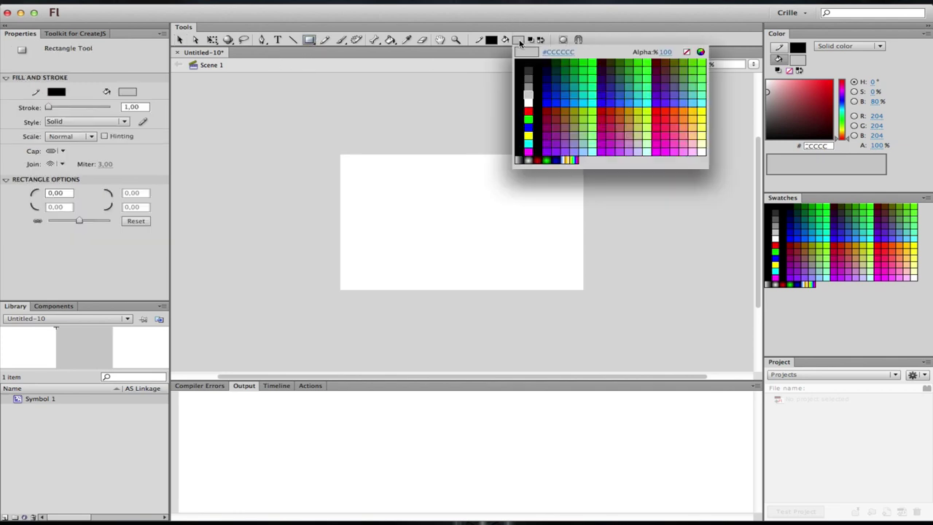
left_click(591, 91)
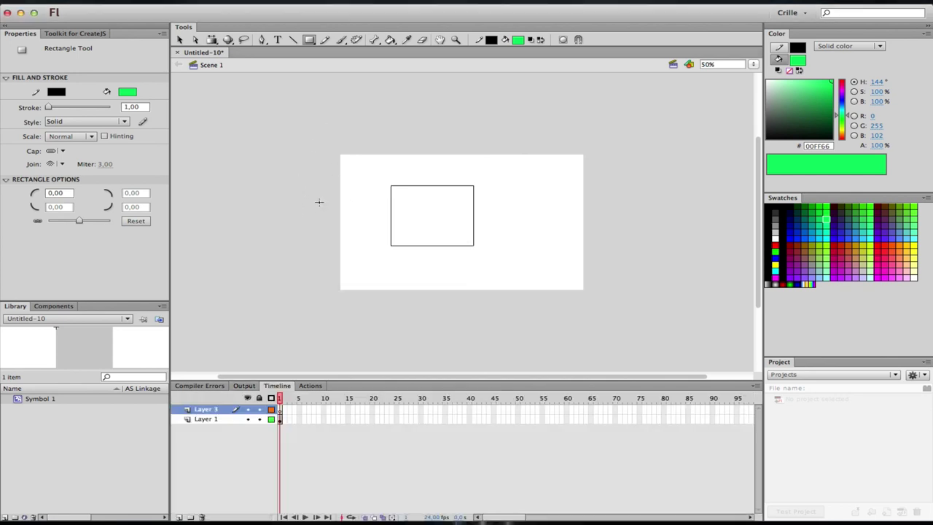
left_click_drag(319, 202, 387, 220)
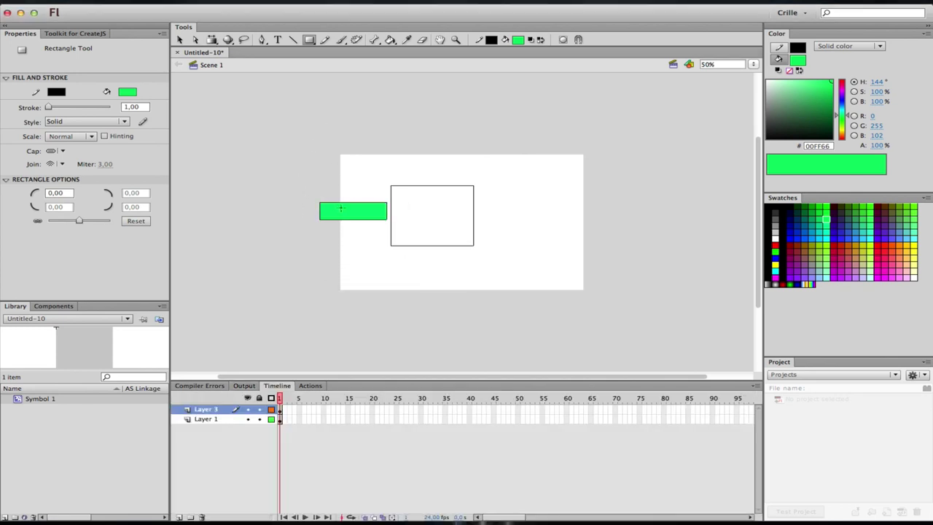
key("v")
double_click(367, 212)
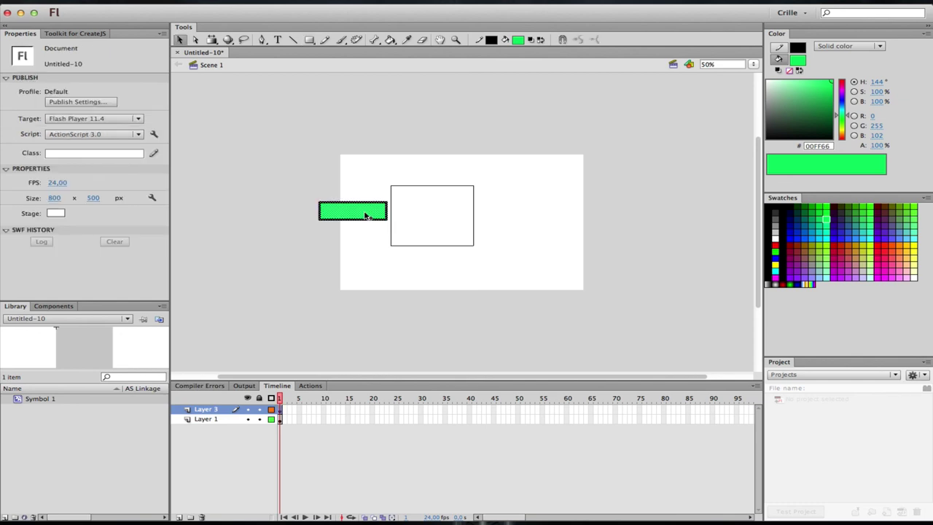
key("shift+Left")
key("shift+Left")
key("shift+Left")
left_click(318, 285)
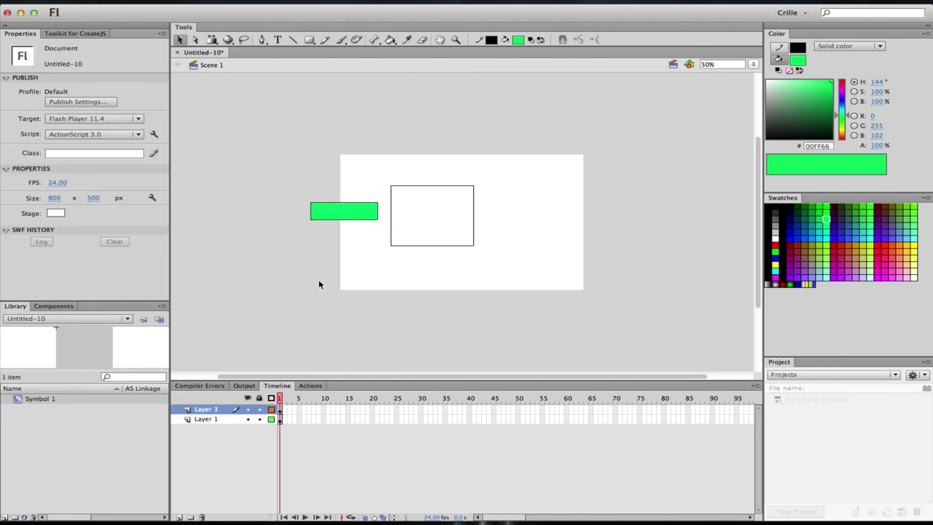
Draw a small dark green (#496454) rectangle entirely off the stage, above and left of the bright green one.
key("z")
left_click_drag(284, 140, 593, 372)
left_click_drag(266, 107, 557, 301)
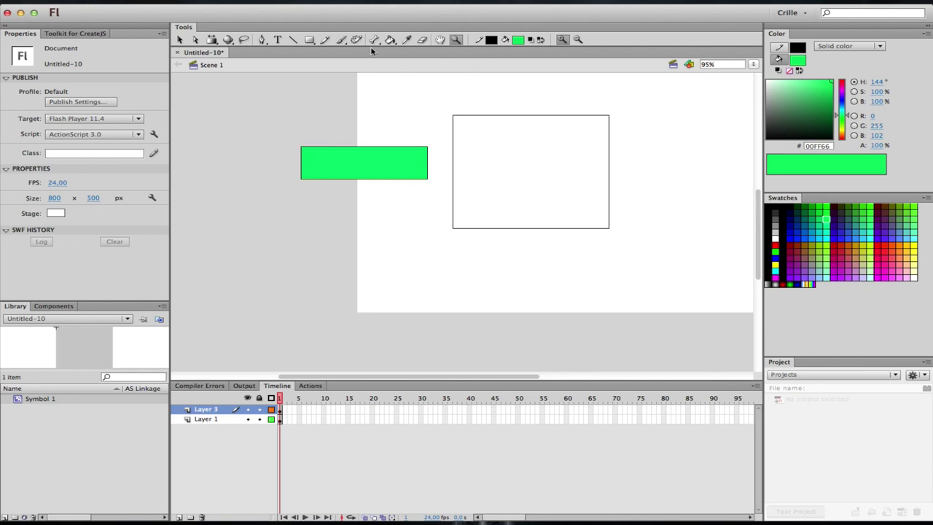
left_click(309, 41)
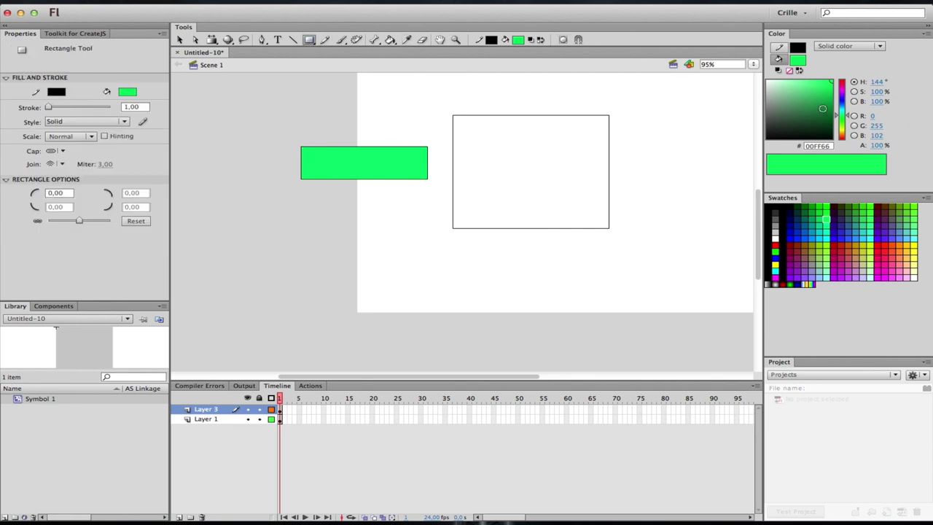
left_click_drag(822, 108, 784, 116)
left_click_drag(253, 100, 313, 131)
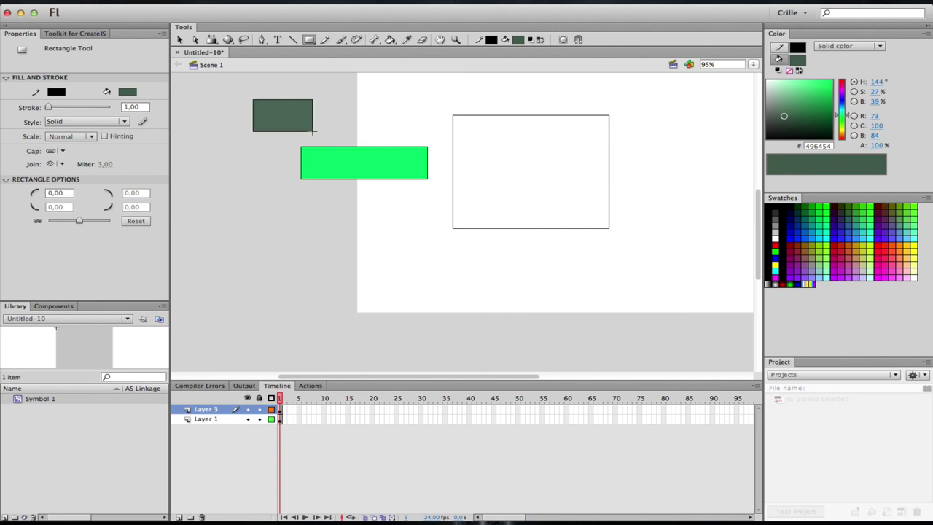
Draw an ochre (#CC9900) rectangle about 150 × 199 px left of the stage and a pink (#FFCCFF) one across the stage's lower edge.
left_click(855, 243)
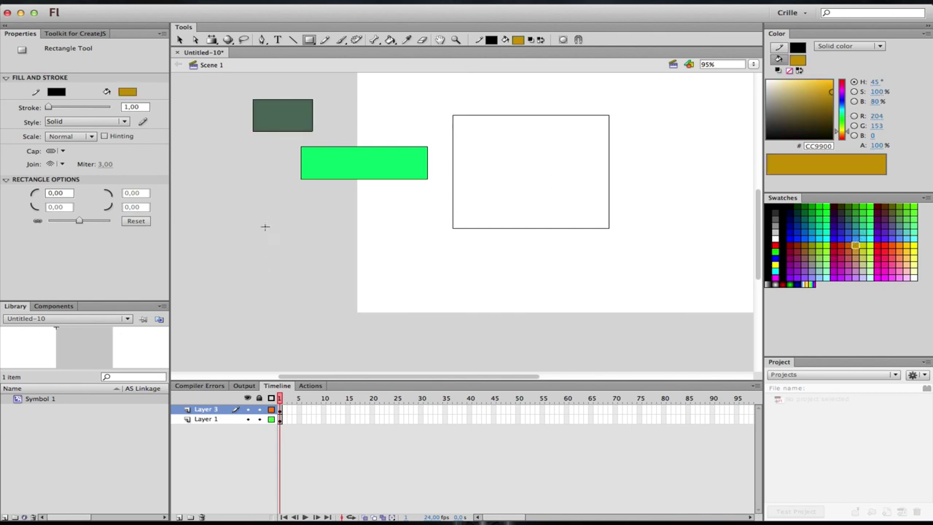
left_click_drag(262, 216, 349, 319)
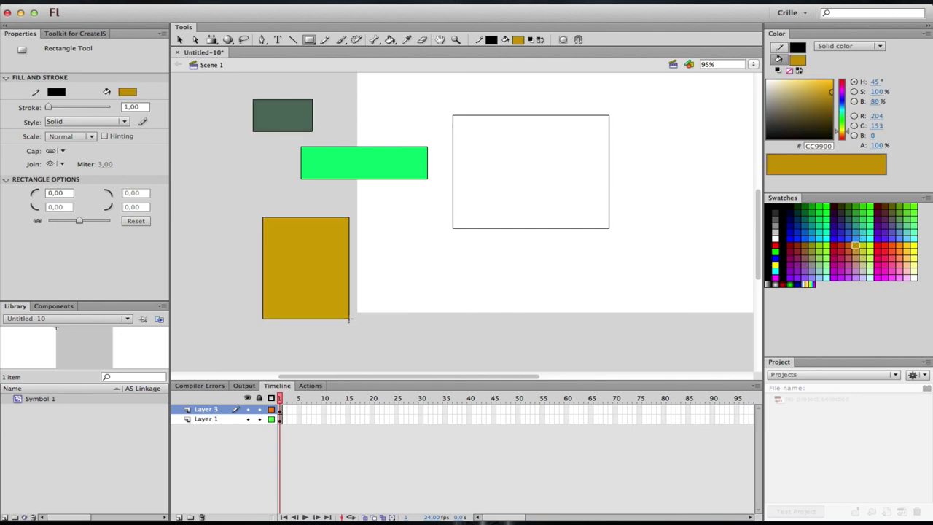
left_click(906, 277)
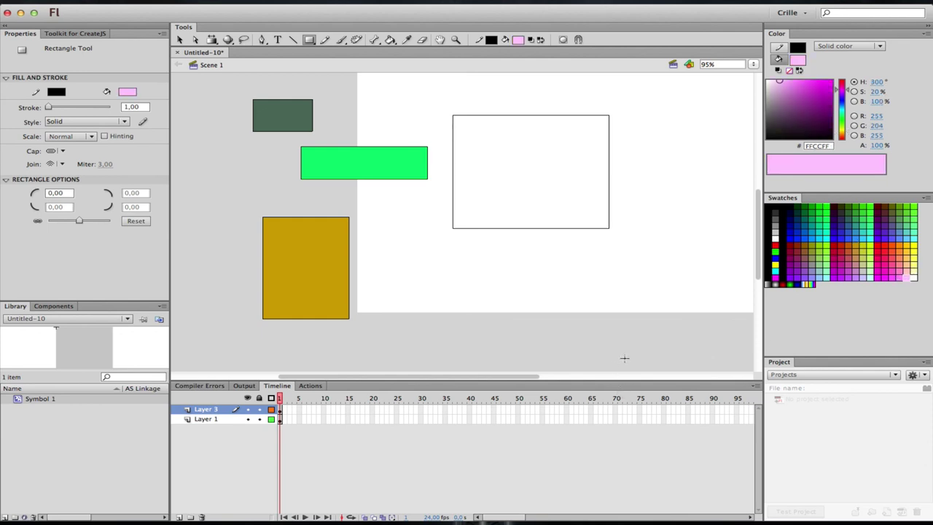
left_click_drag(614, 366, 710, 297)
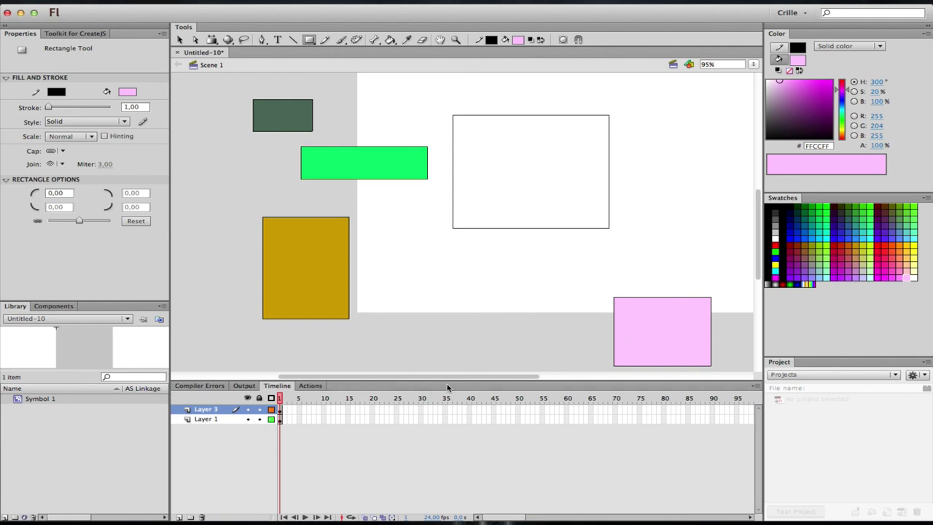
Test the movie, compare its visible area with the shapes drawn on and off the stage, and close the test window.
scroll(447, 386, "up", 1)
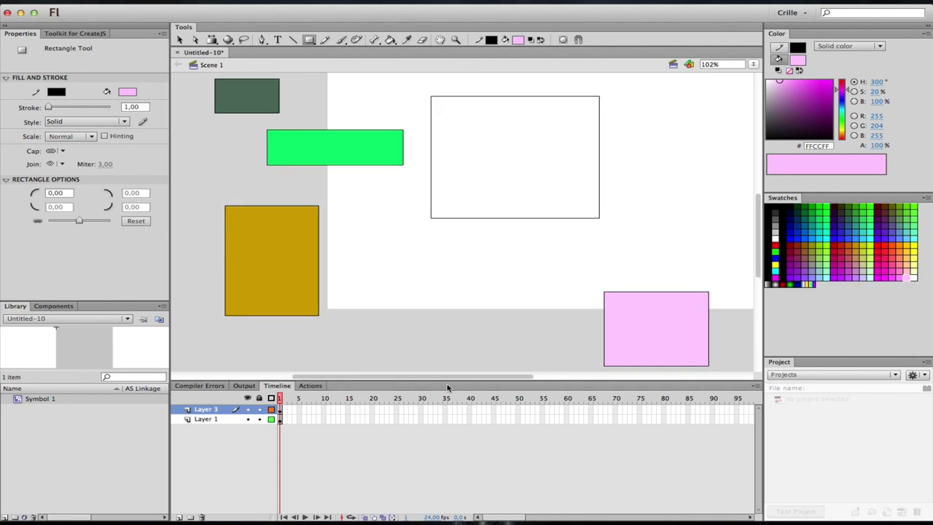
key("super+Return")
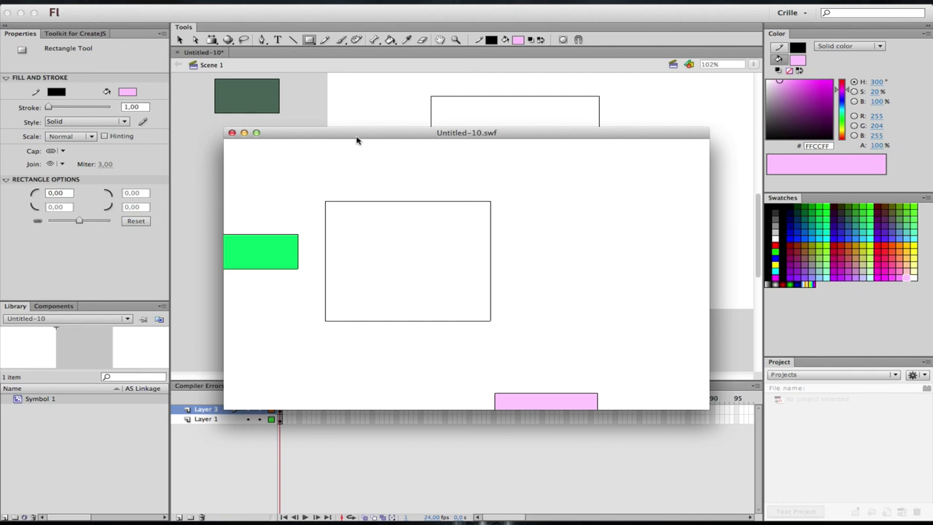
left_click_drag(358, 139, 551, 96)
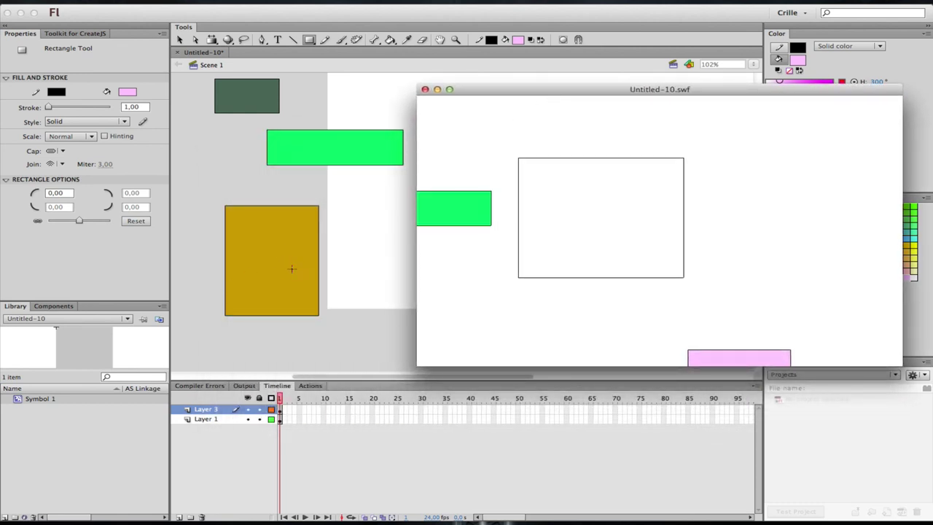
left_click(425, 89)
Insert a keyframe at frame 20 of Layer 3.
left_click(753, 66)
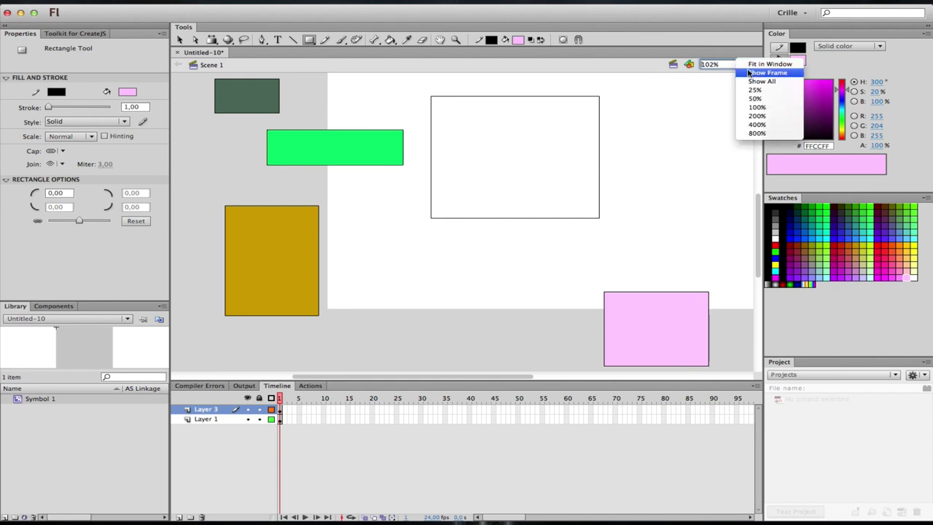
left_click(765, 98)
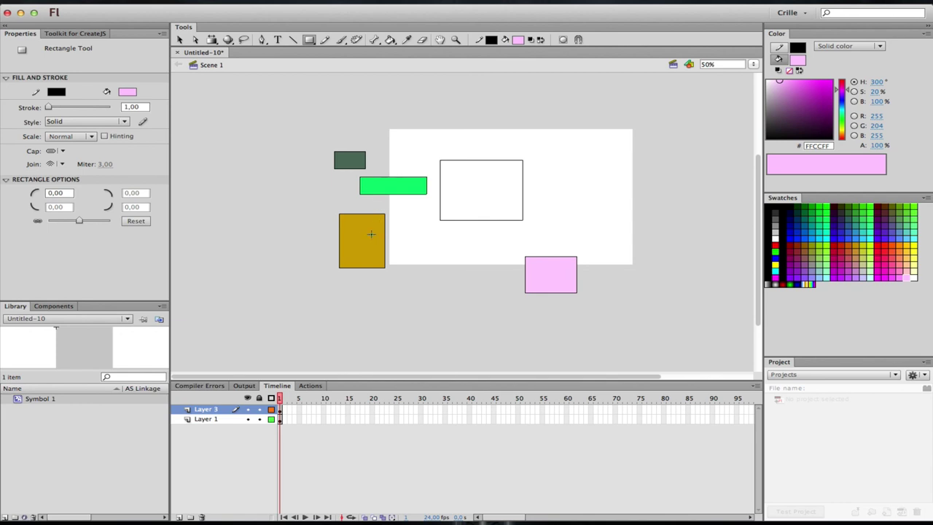
key("v")
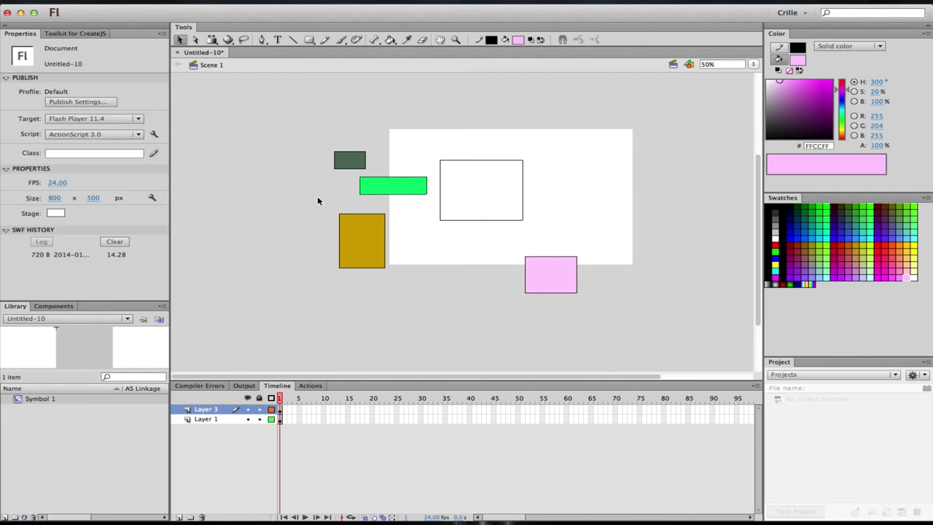
left_click_drag(318, 200, 437, 313)
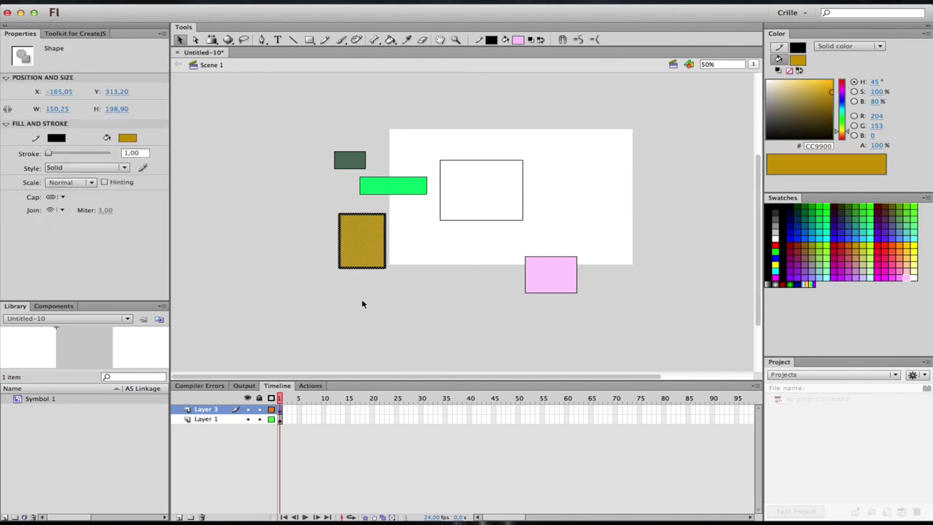
right_click(372, 413)
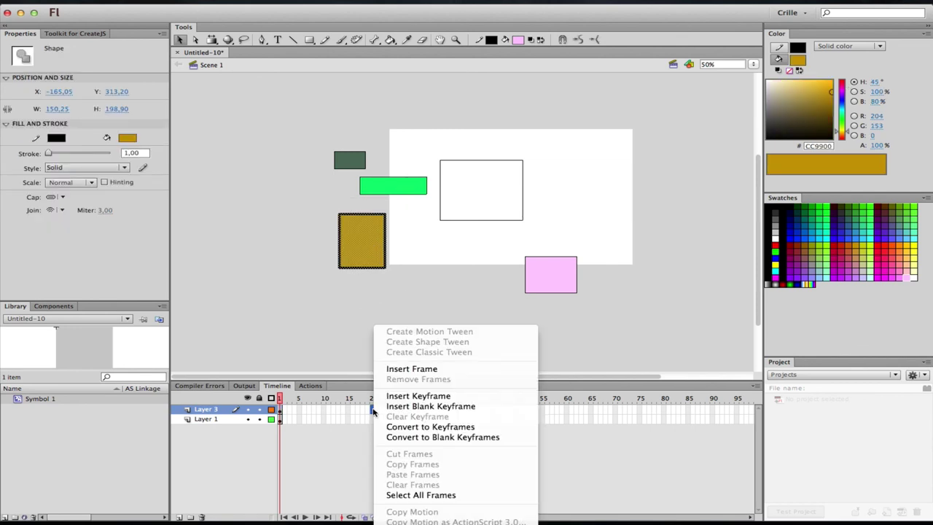
left_click(456, 397)
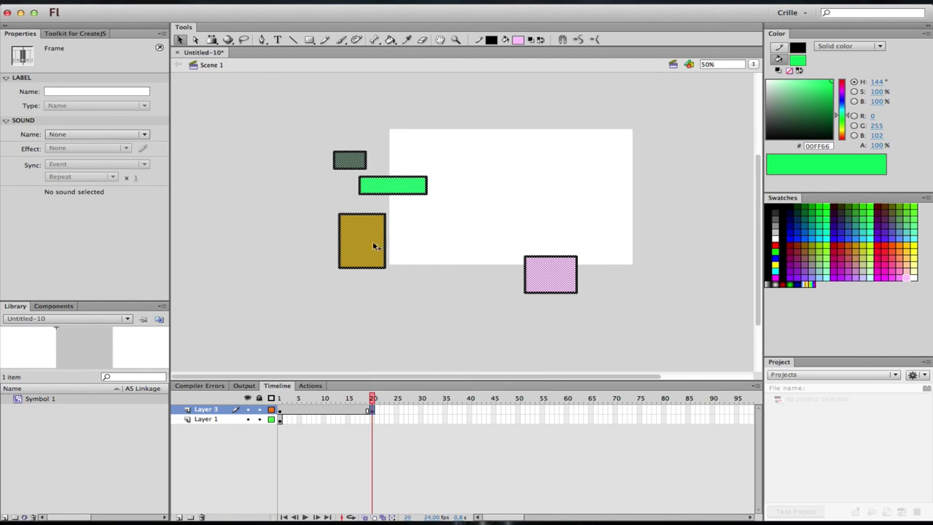
Move the ochre rectangle's fill onto the stage at X 492.70, Y 83.60 in frame 20, and scrub between frames 1 and 20.
left_click(456, 250)
left_click_drag(382, 236, 576, 182)
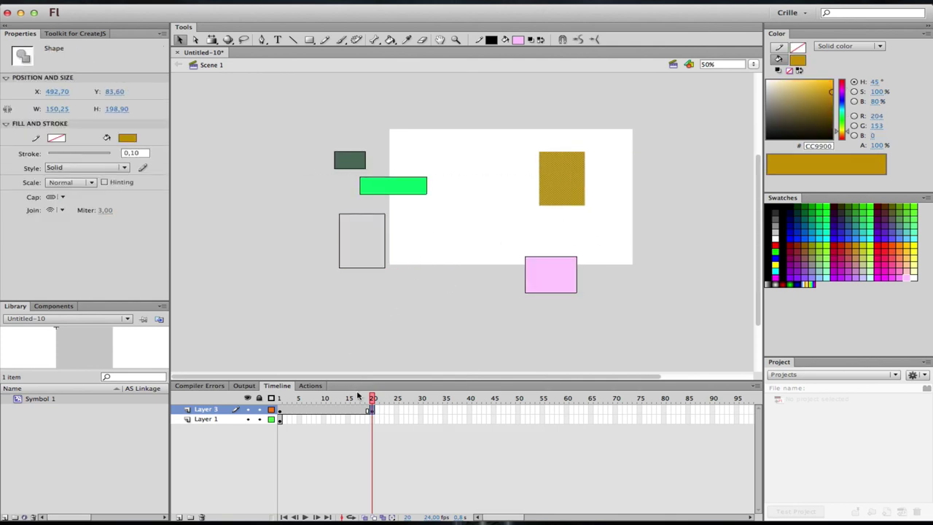
left_click_drag(372, 399, 213, 397)
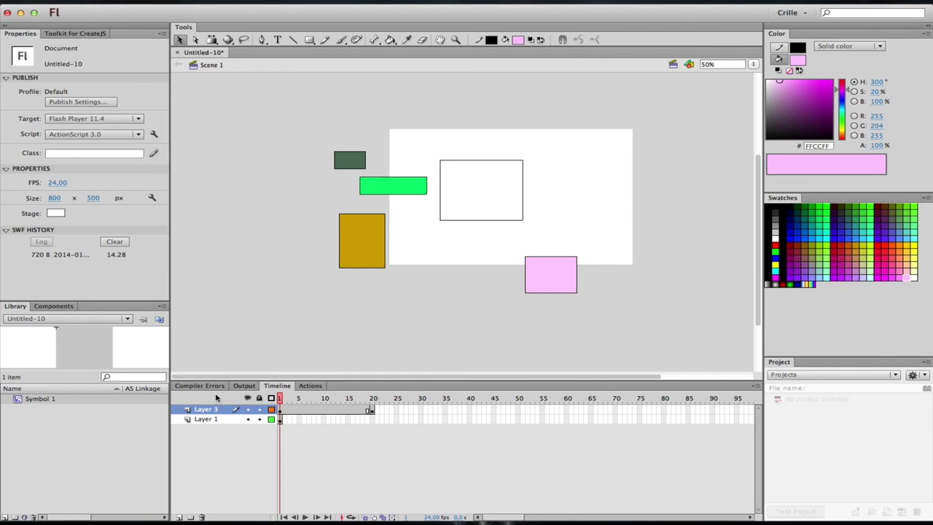
left_click_drag(279, 397, 376, 403)
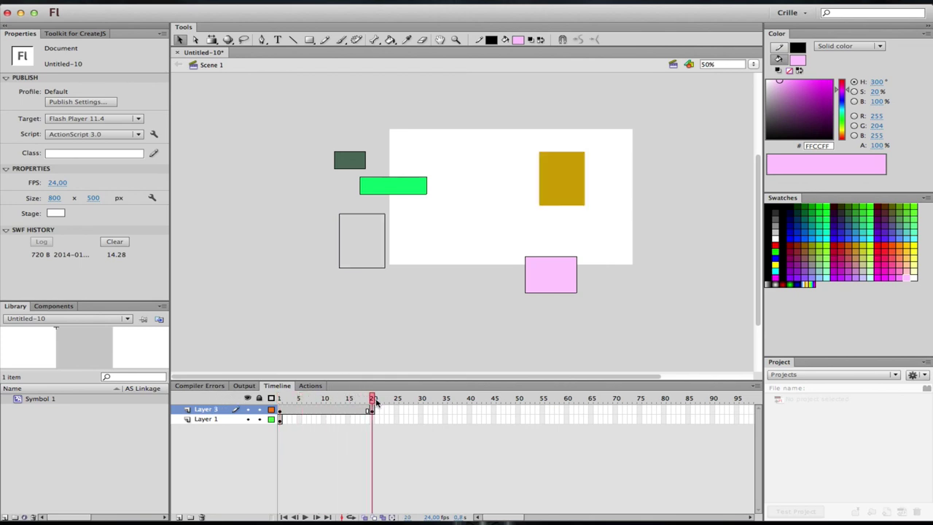
Insert a keyframe at frame 20 of Layer 1, and test the movie before closing the test window.
left_click(373, 419)
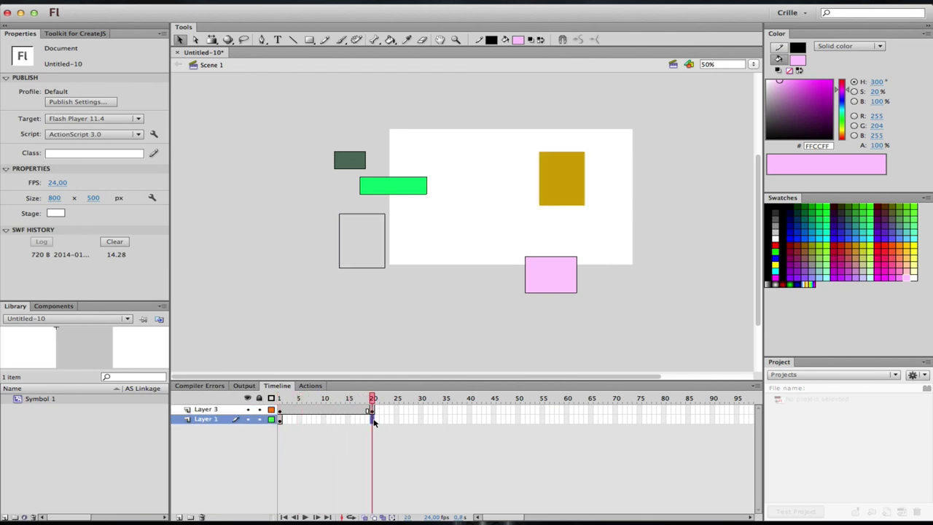
right_click(371, 419)
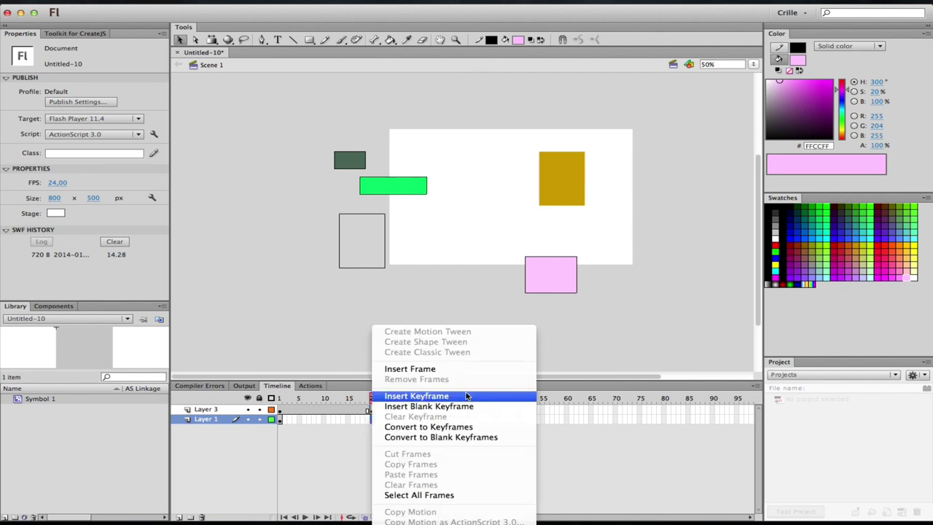
left_click(465, 398)
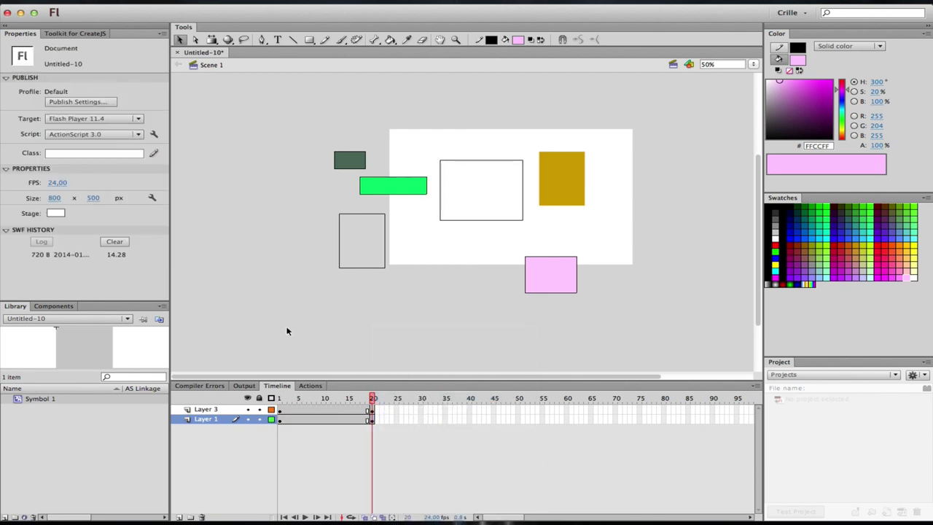
key("super+Return")
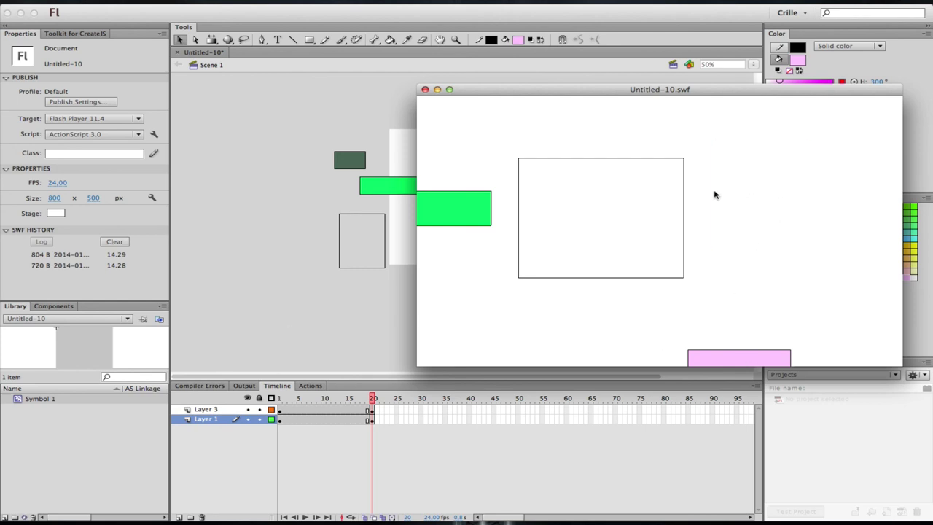
left_click(425, 90)
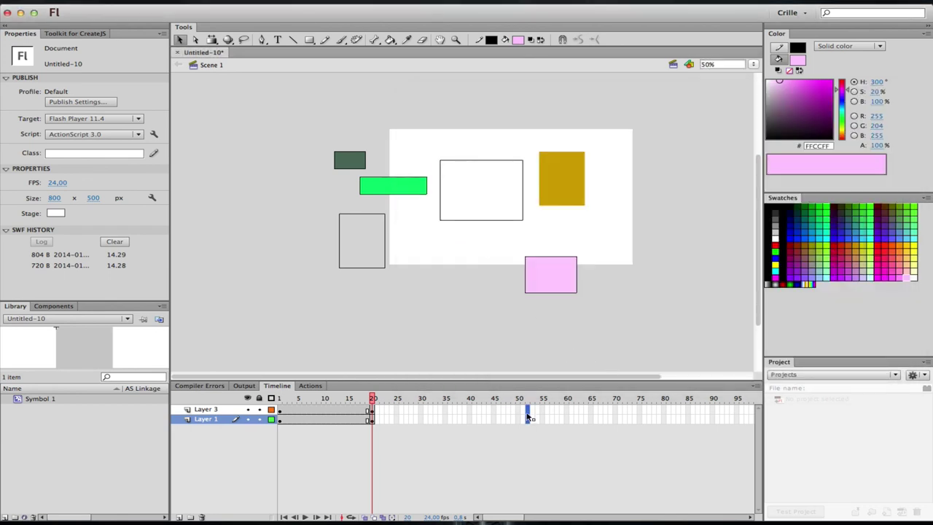
Extend Layer 3 and Layer 1 with regular frames to frame 52, and test the movie before closing the test window.
right_click(528, 413)
left_click(572, 370)
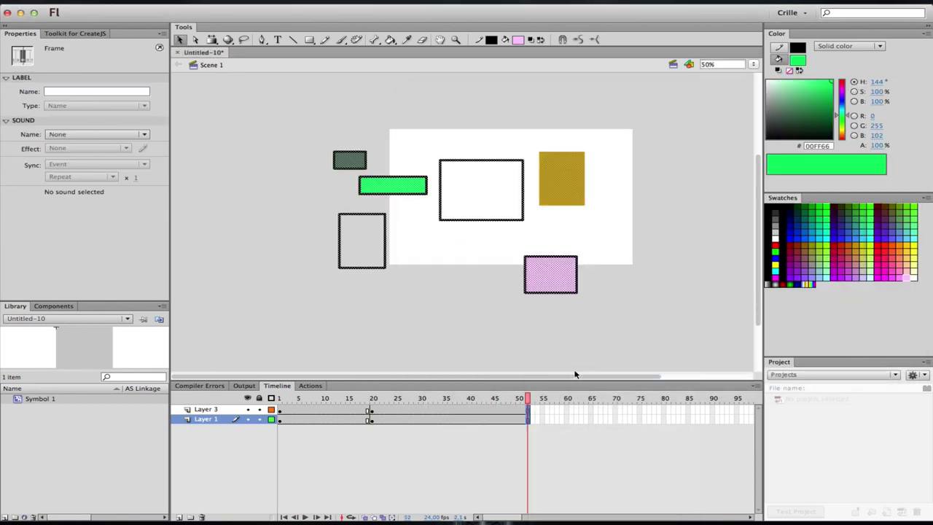
left_click(265, 237)
key("ctrl+Return")
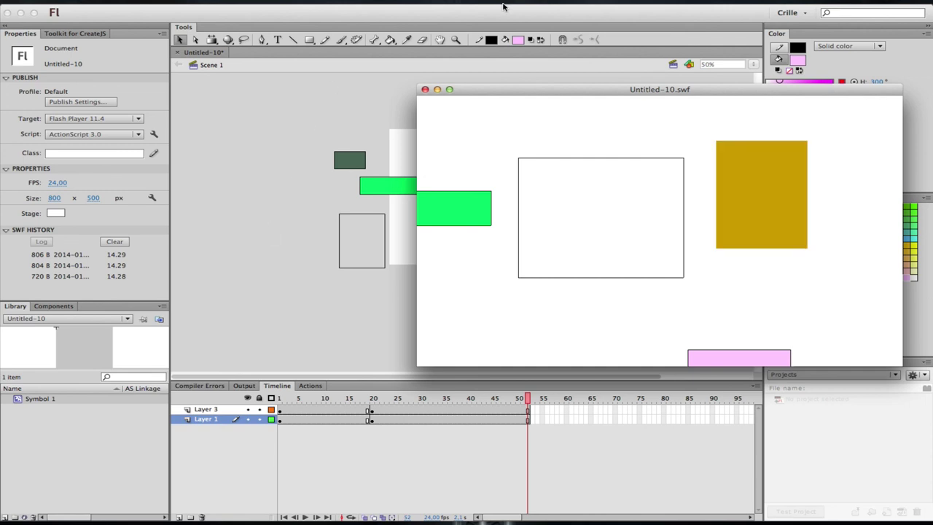
left_click(426, 90)
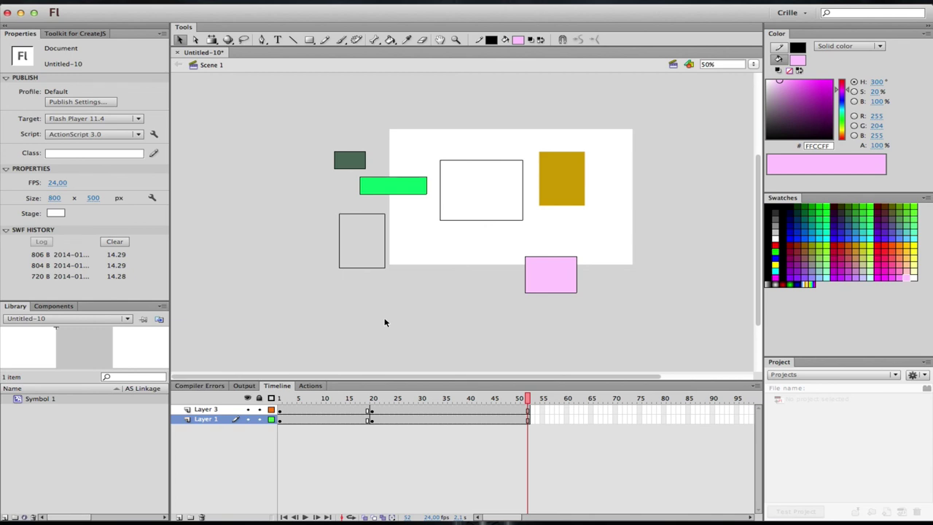
Close the Untitled-10 document without saving its changes.
left_click(176, 52)
left_click(412, 113)
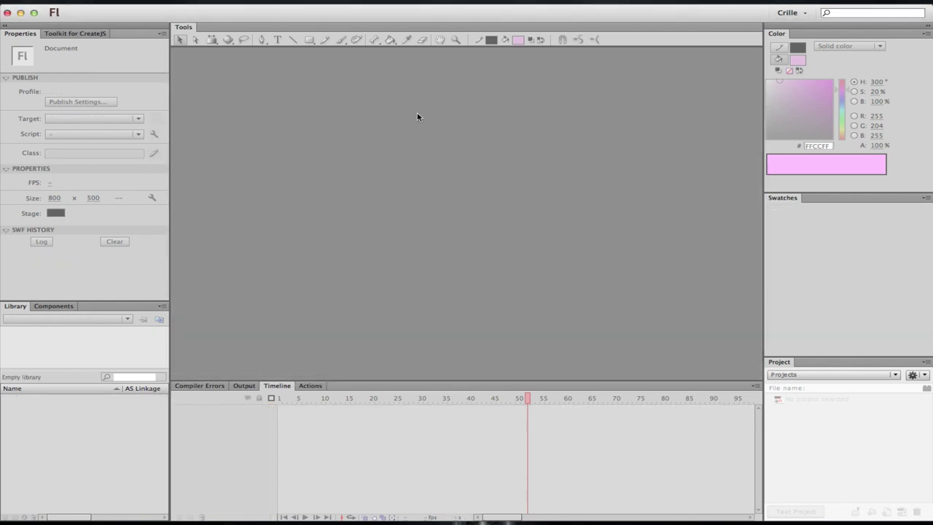